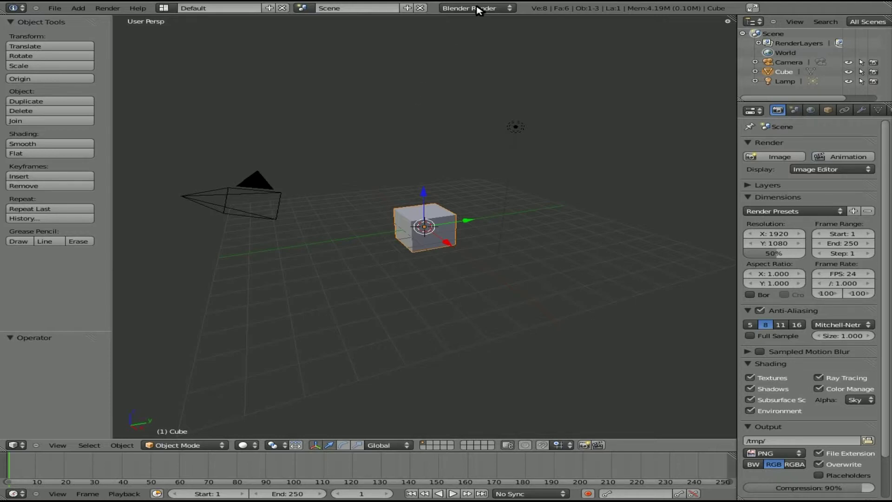
Switch the render engine to Blender Game and the screen layout to Game Logic
{"action": "left_click", "coordinate": [502, 13]}
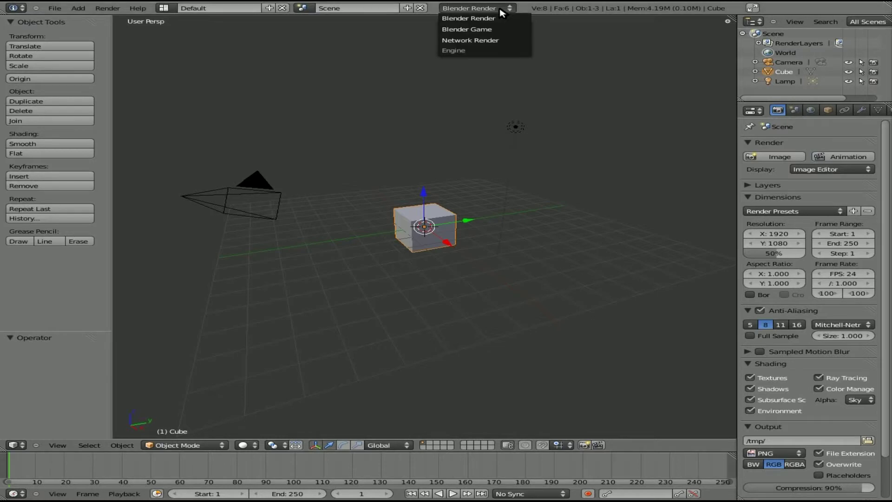
{"action": "left_click", "coordinate": [490, 30]}
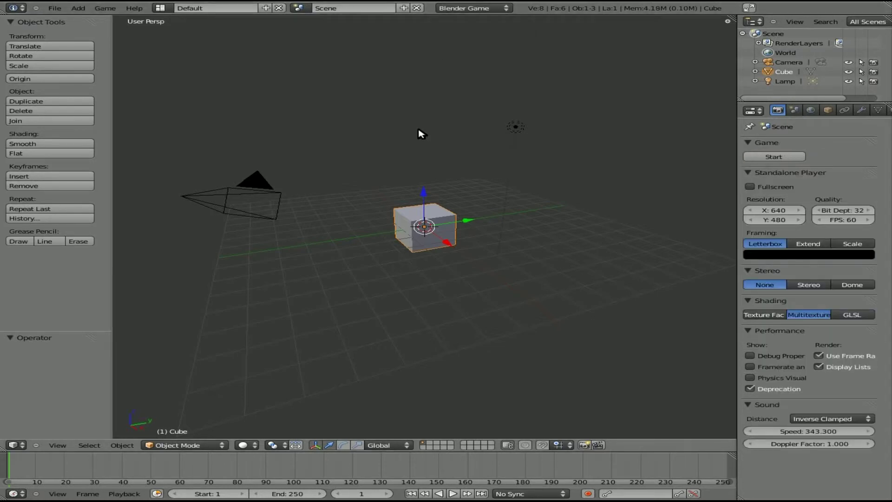
{"action": "left_click", "coordinate": [161, 9]}
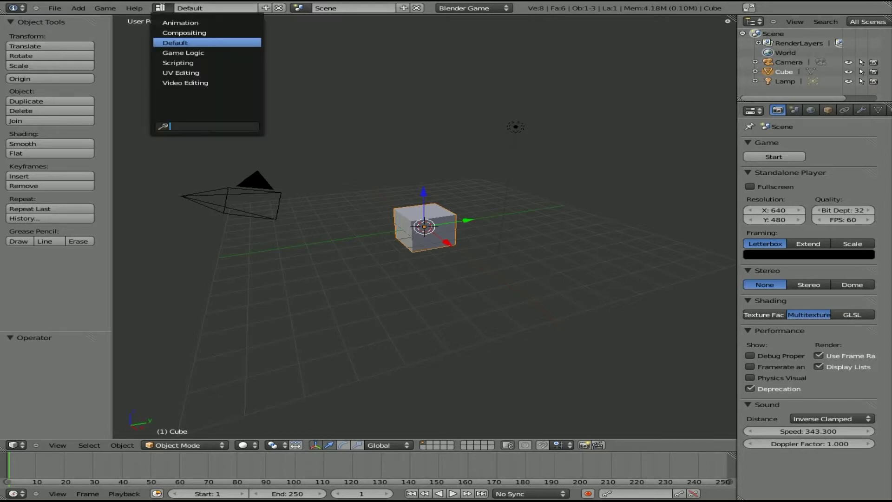
{"action": "left_click", "coordinate": [187, 53]}
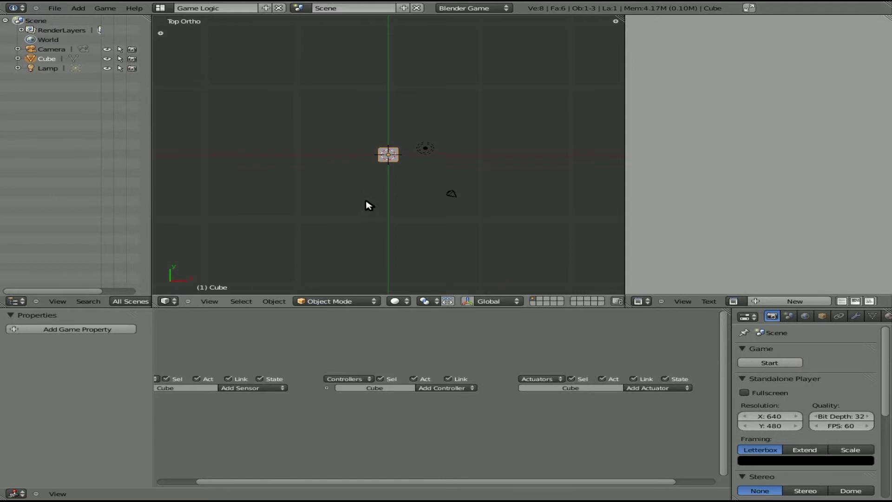
In camera view, dolly the camera back along its local Z so the cube looks smaller
{"action": "key", "text": "KP_0"}
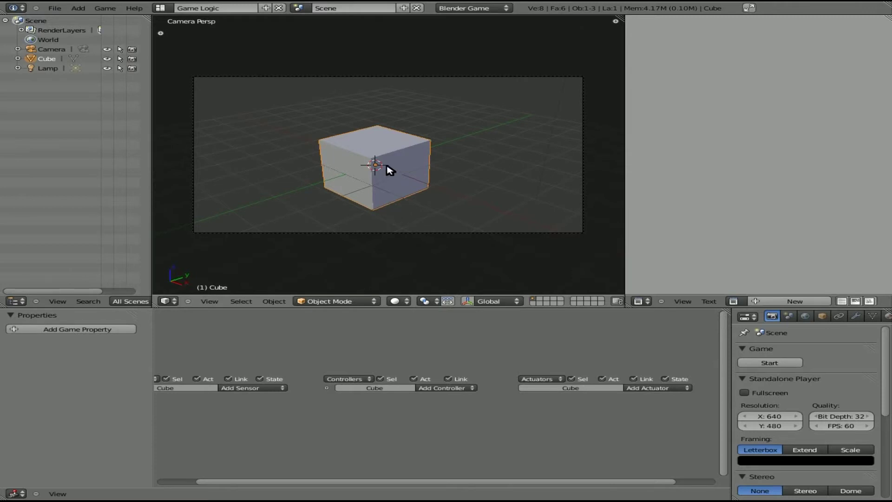
{"action": "right_click", "coordinate": [398, 233]}
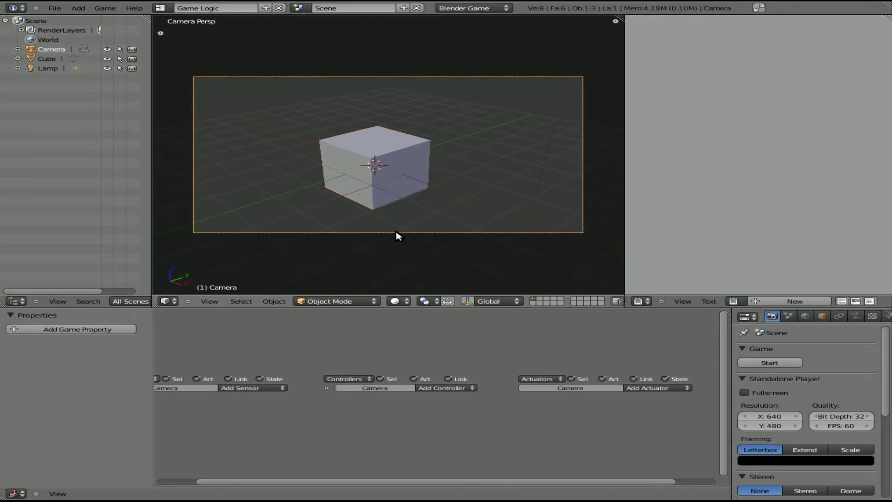
{"action": "key", "text": "g"}
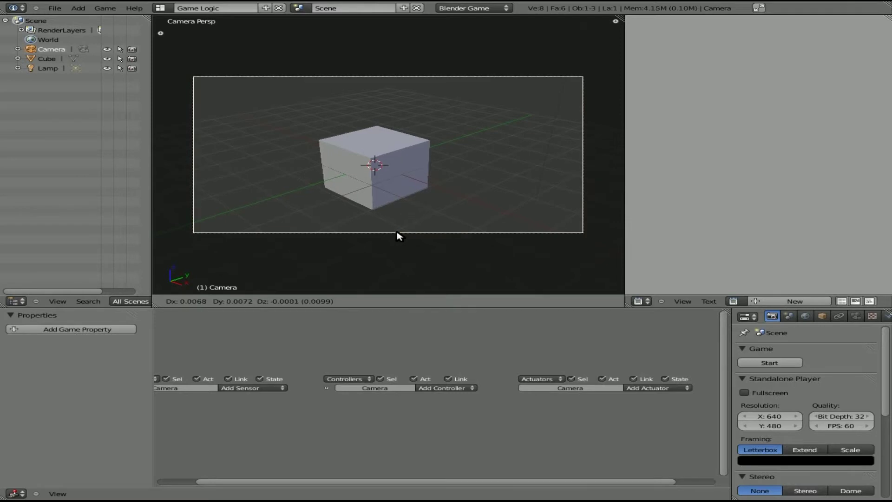
{"action": "key", "text": "z"}
{"action": "key", "text": "z"}
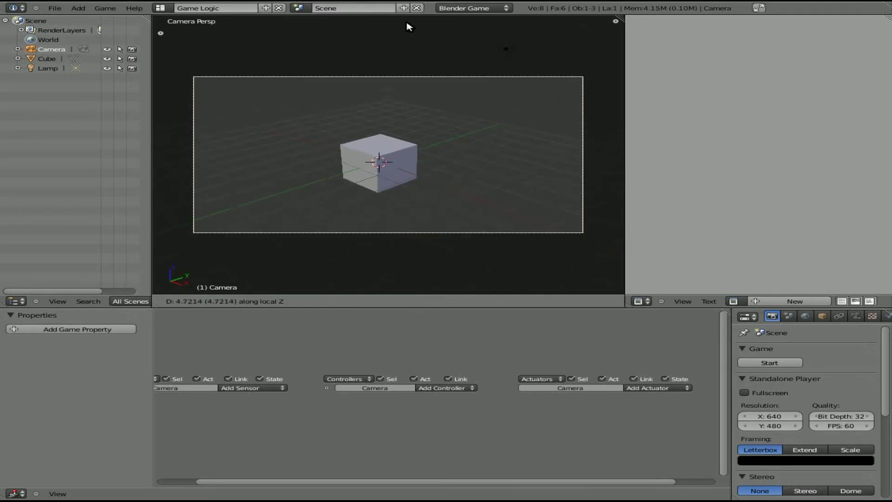
{"action": "left_click", "coordinate": [411, 73]}
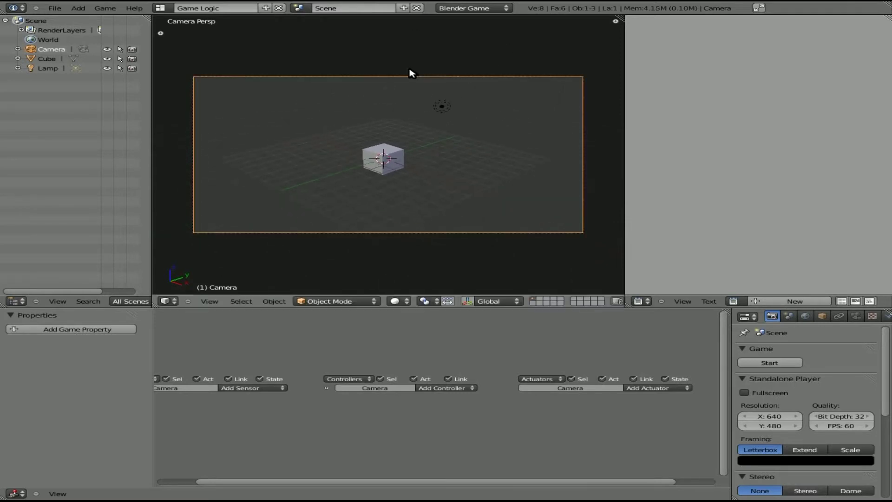
{"action": "key", "text": "g"}
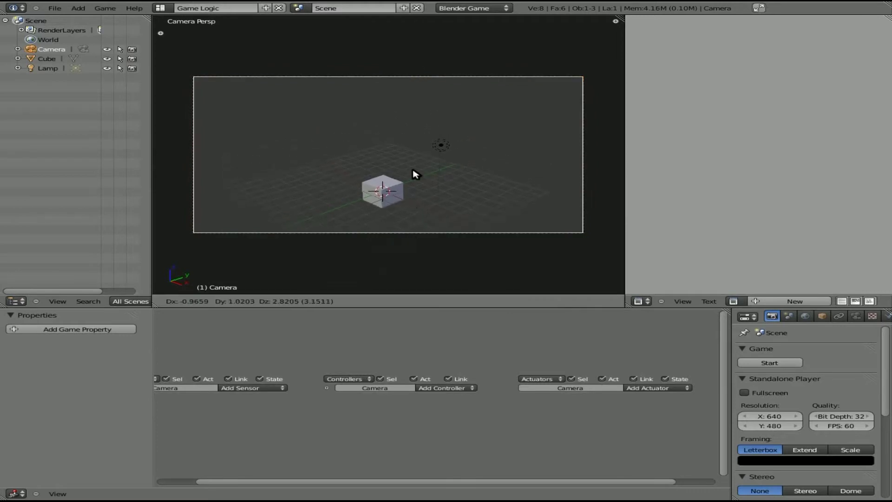
{"action": "left_click", "coordinate": [415, 166]}
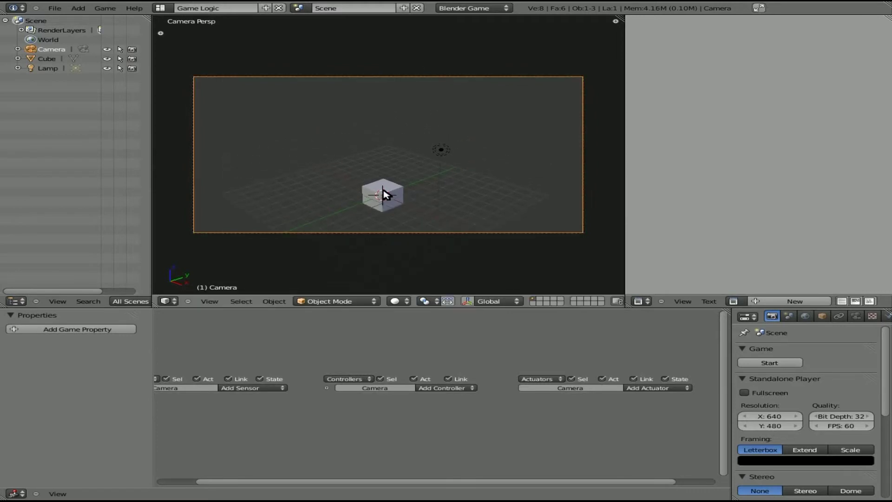
Add a UV Sphere to the scene from the front orthographic view
{"action": "key", "text": "KP_1"}
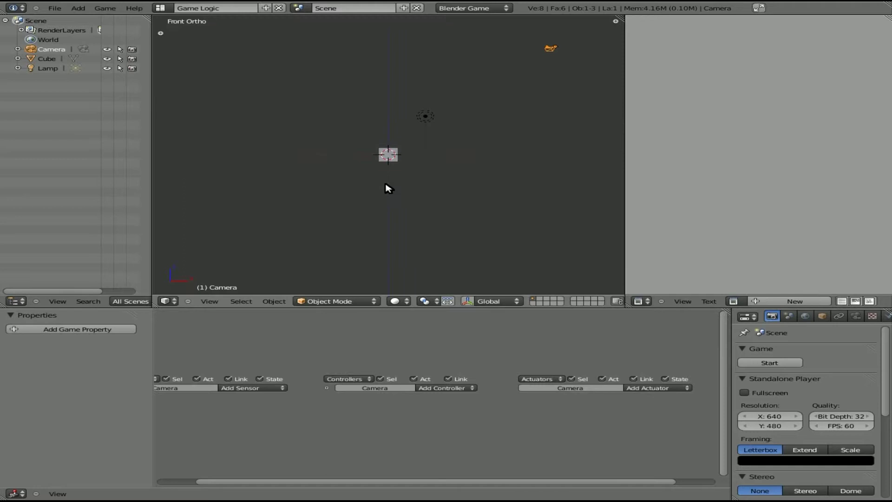
{"action": "scroll", "coordinate": [389, 188], "scroll_direction": "up", "scroll_amount": 5}
{"action": "scroll", "coordinate": [388, 189], "scroll_direction": "down", "scroll_amount": 1}
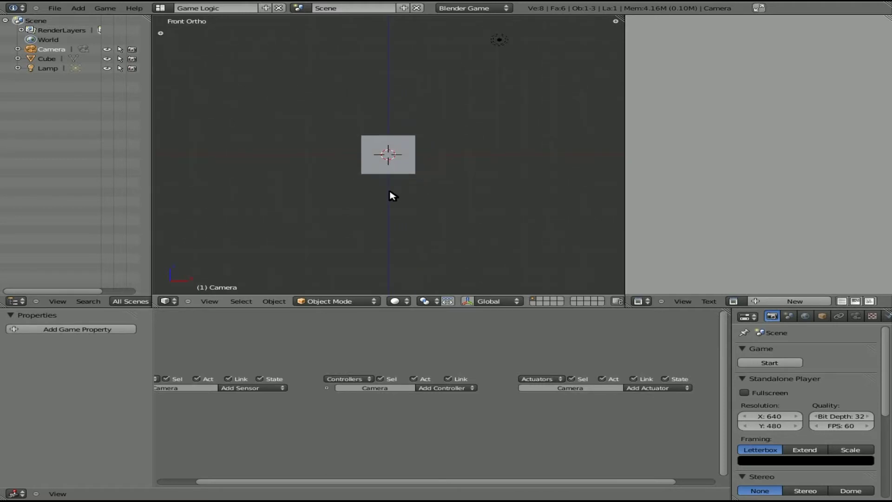
{"action": "key", "text": "space"}
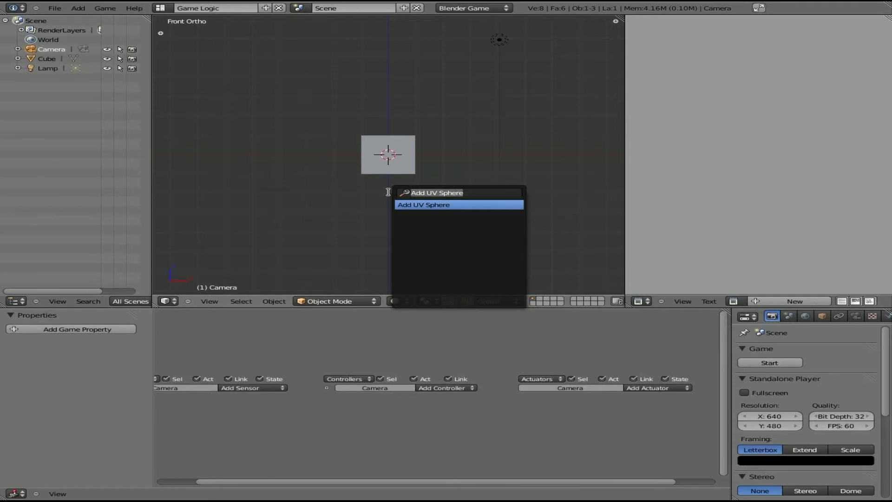
{"action": "key", "text": "Return"}
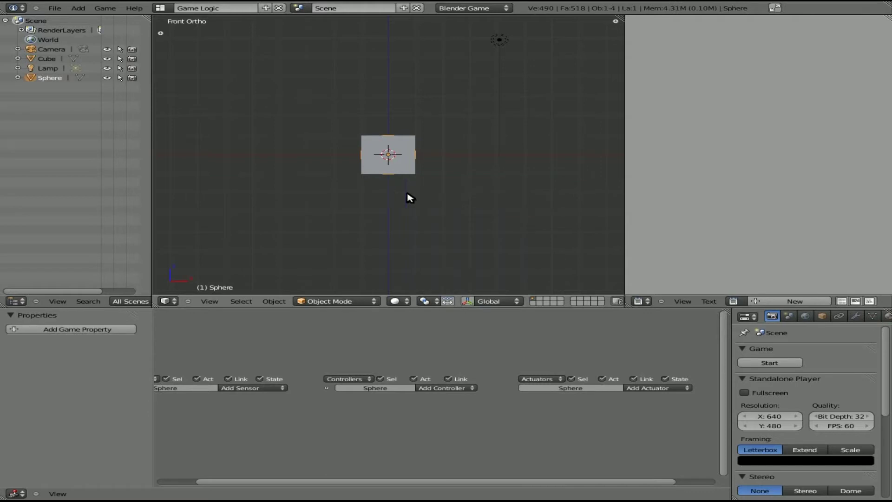
Scale the sphere down to about 0.55 and raise it above the cube
{"action": "key", "text": "s"}
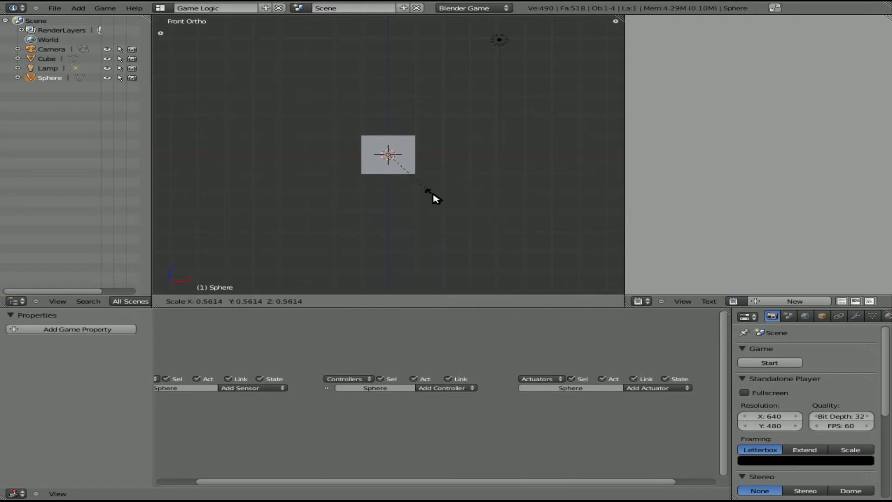
{"action": "left_click", "coordinate": [431, 194]}
{"action": "key", "text": "g"}
{"action": "left_click", "coordinate": [428, 155]}
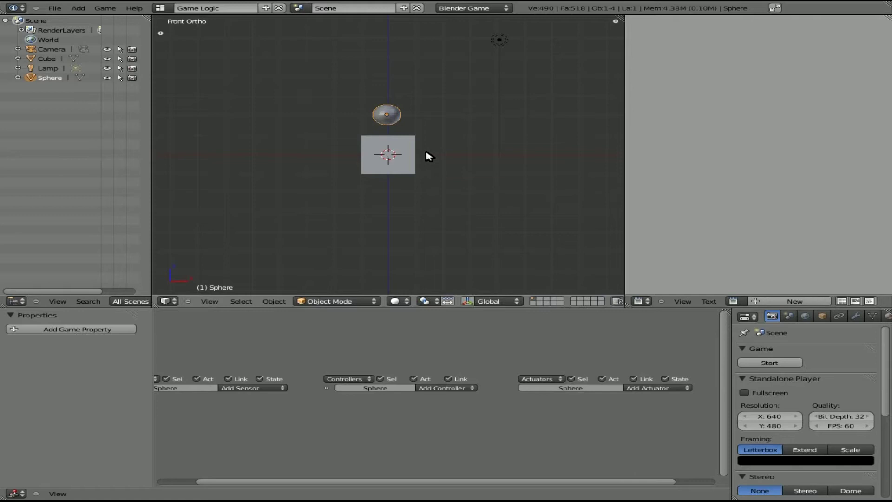
{"action": "key", "text": "s"}
{"action": "left_click", "coordinate": [440, 184]}
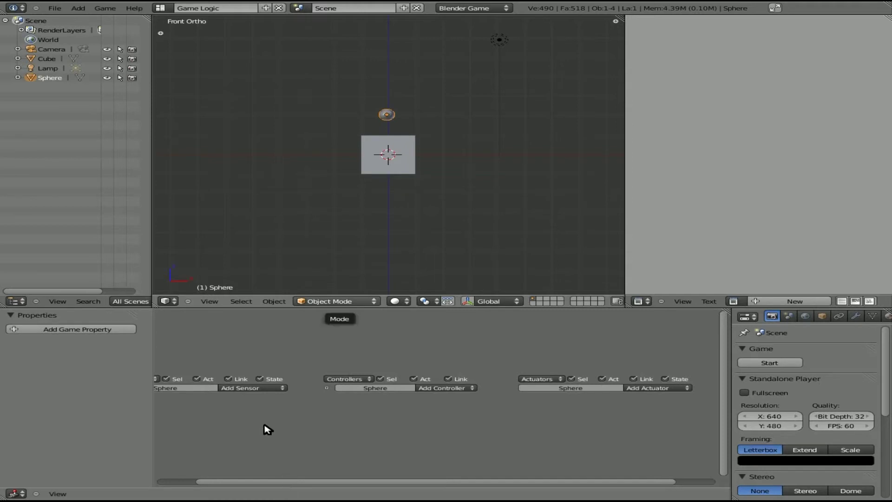
Add an Always sensor, an And controller and a Motion actuator to the sphere
{"action": "middle_click_drag", "start_coordinate": [265, 428], "coordinate": [294, 421]}
{"action": "left_click", "coordinate": [325, 394]}
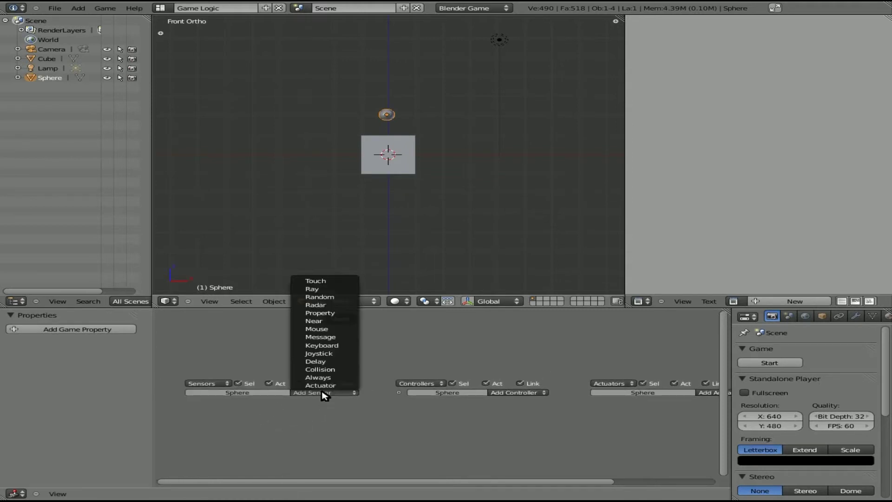
{"action": "left_click", "coordinate": [319, 377]}
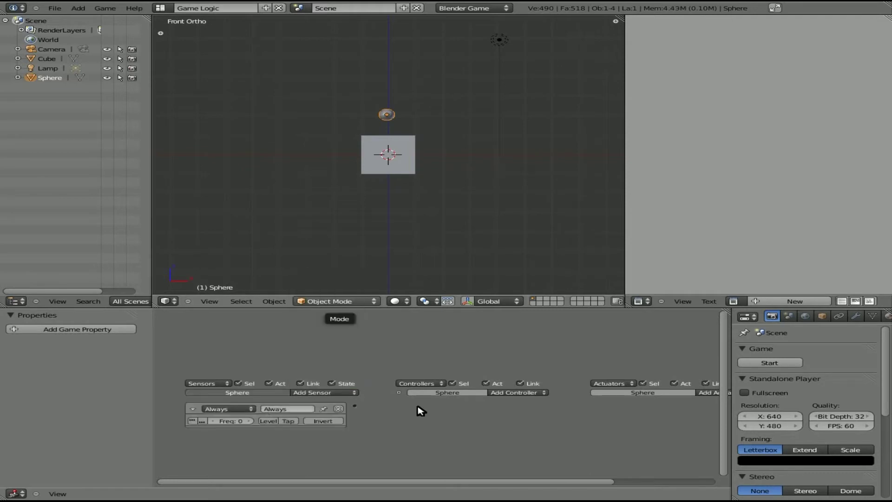
{"action": "left_click", "coordinate": [525, 393]}
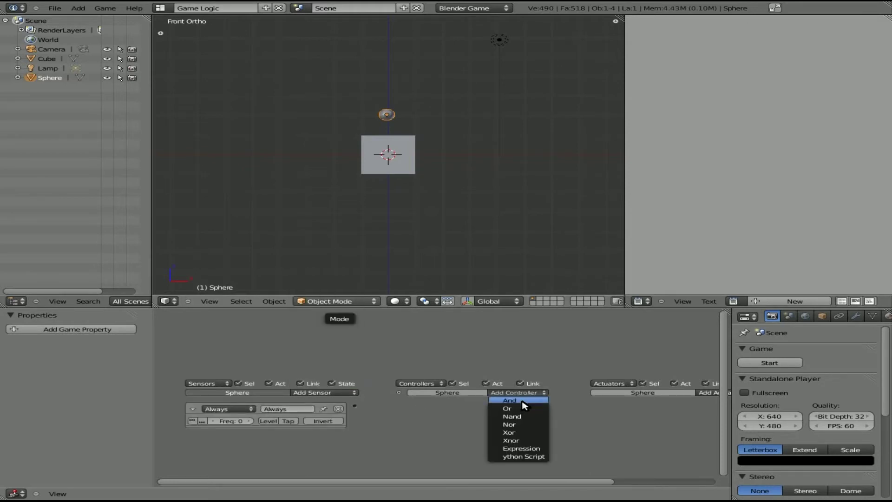
{"action": "left_click", "coordinate": [511, 400]}
{"action": "middle_click_drag", "start_coordinate": [670, 402], "coordinate": [609, 404]}
{"action": "left_click", "coordinate": [652, 394]}
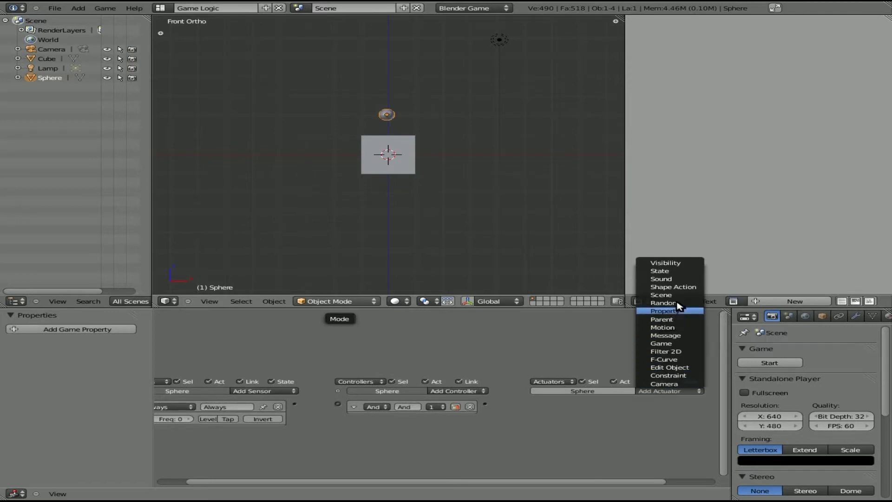
{"action": "left_click", "coordinate": [677, 329]}
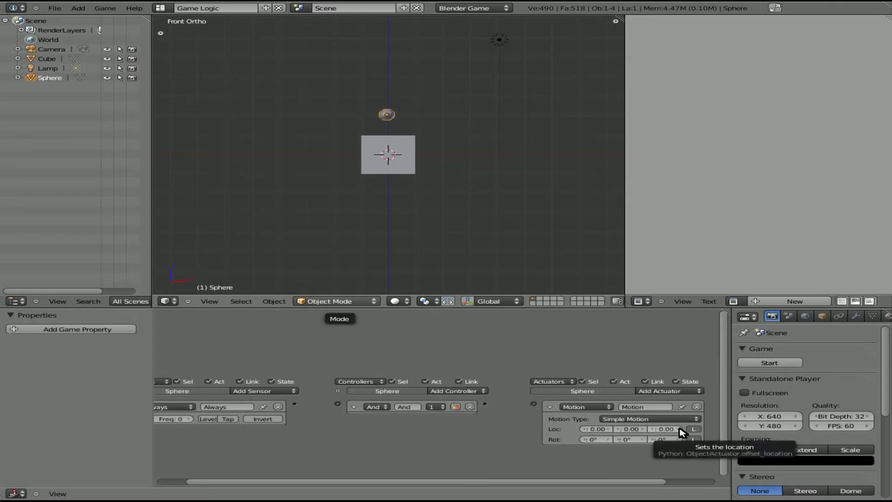
Set the Motion actuator's Z location to 0.10 and link Always to And to Motion
{"action": "mouse_move", "coordinate": [667, 433]}
{"action": "left_mouse_down"}
{"action": "mouse_move", "coordinate": [655, 431]}
{"action": "mouse_move", "coordinate": [668, 434]}
{"action": "left_mouse_up"}
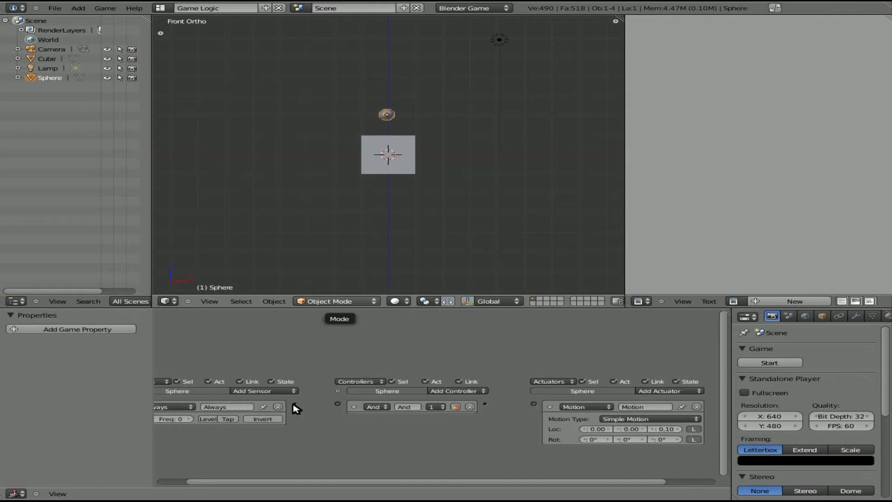
{"action": "left_click_drag", "start_coordinate": [293, 404], "coordinate": [337, 404]}
{"action": "left_click_drag", "start_coordinate": [485, 404], "coordinate": [533, 404]}
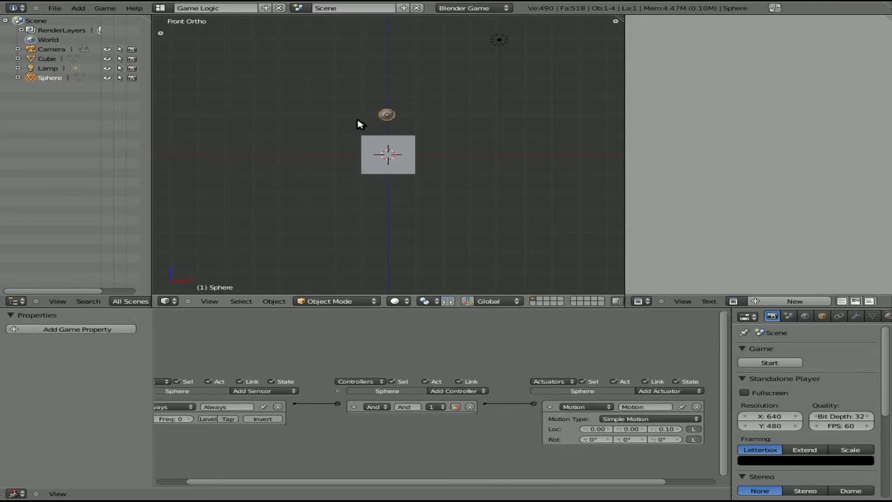
Test-run the game, then move the sphere onto a different layer
{"action": "key", "text": "p"}
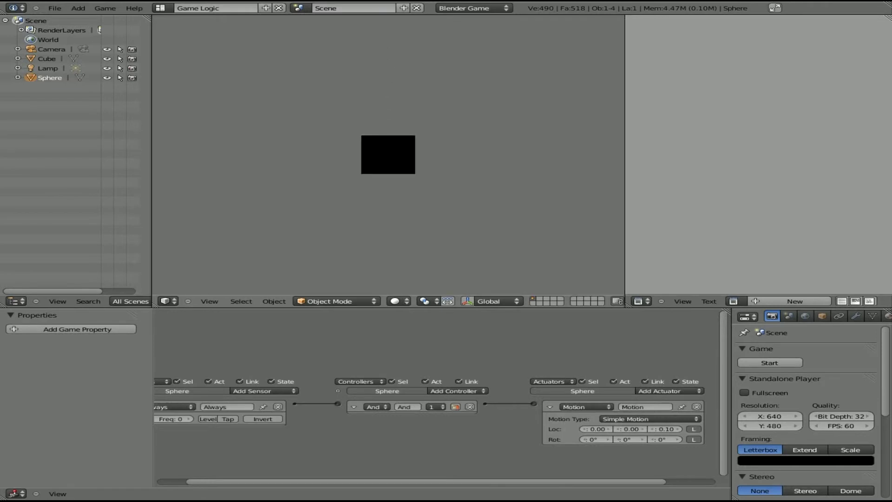
{"action": "key", "text": "Escape"}
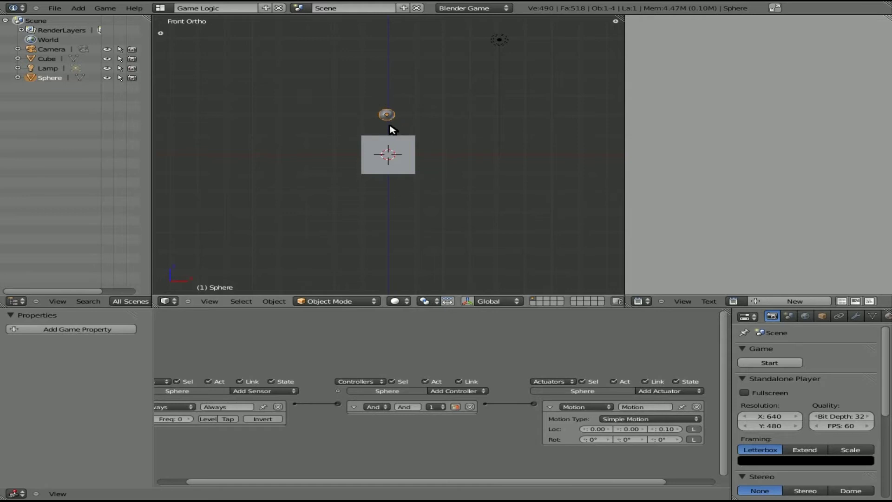
{"action": "key", "text": "m"}
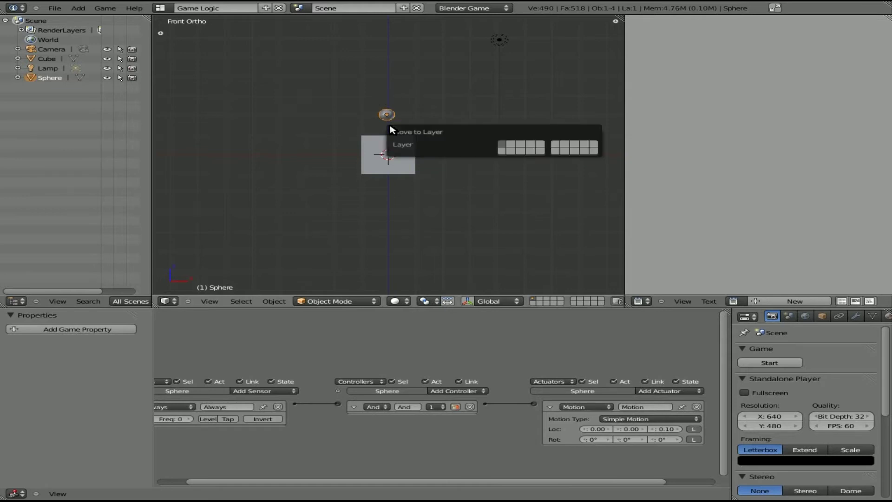
{"action": "left_click", "coordinate": [512, 146]}
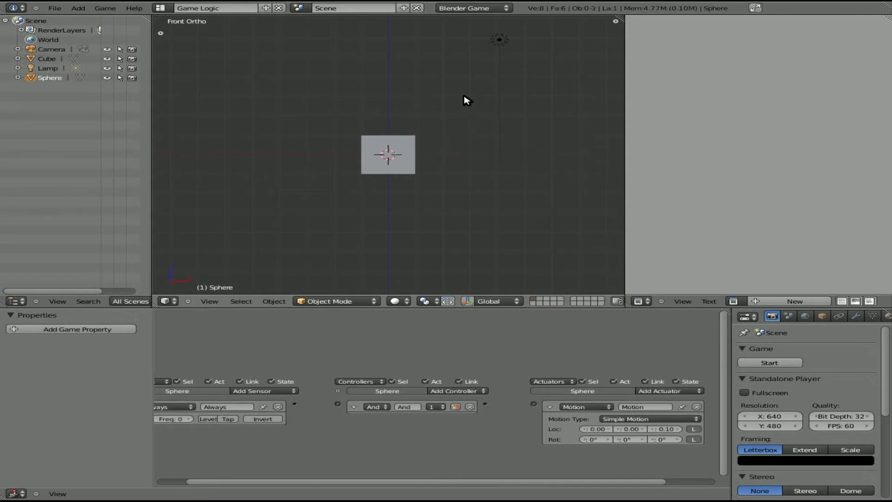
{"action": "scroll", "coordinate": [313, 343], "scroll_direction": "down", "scroll_amount": 2}
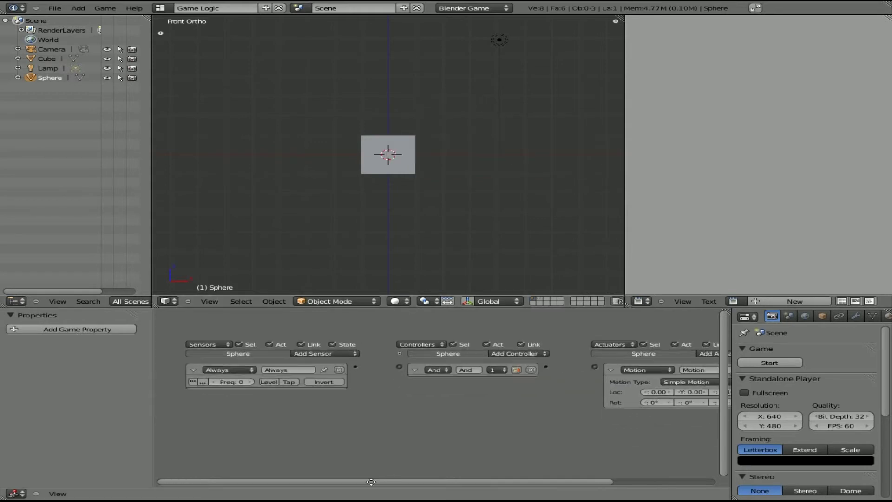
{"action": "left_click_drag", "start_coordinate": [370, 482], "coordinate": [353, 482]}
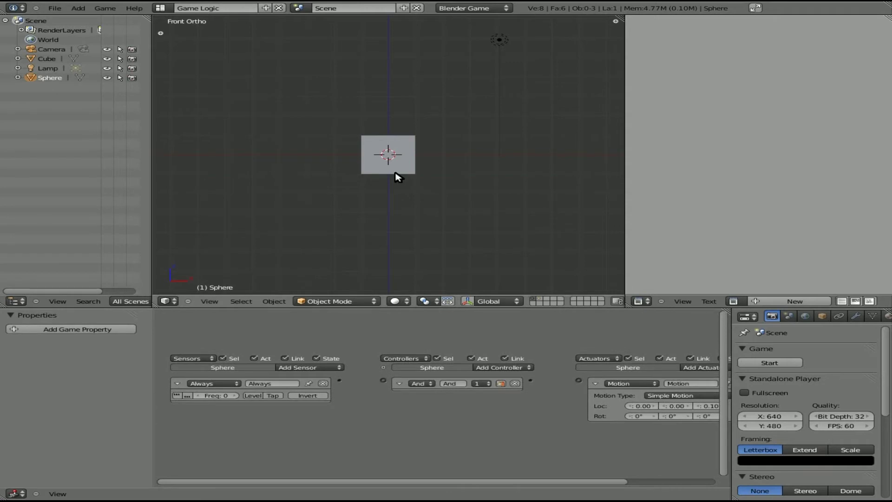
Add an Empty on top of the cube, then view the scene through the camera
{"action": "key", "text": "shift+a"}
{"action": "left_click", "coordinate": [392, 176]}
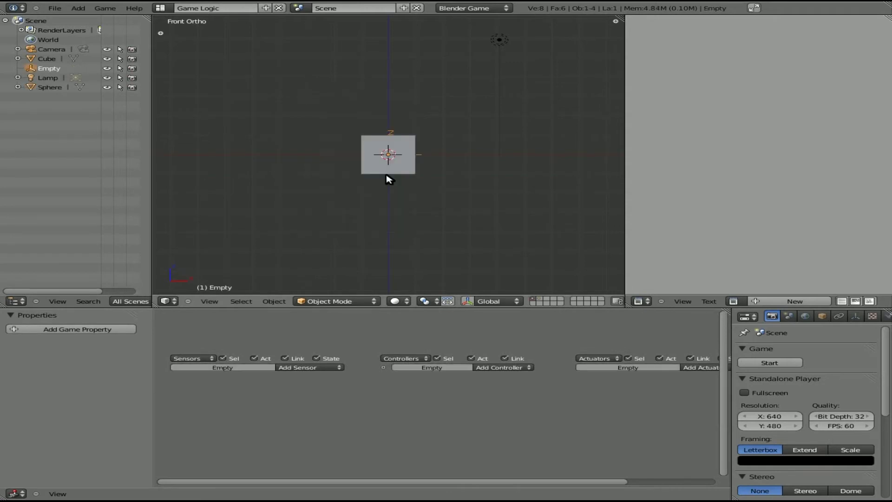
{"action": "key", "text": "g"}
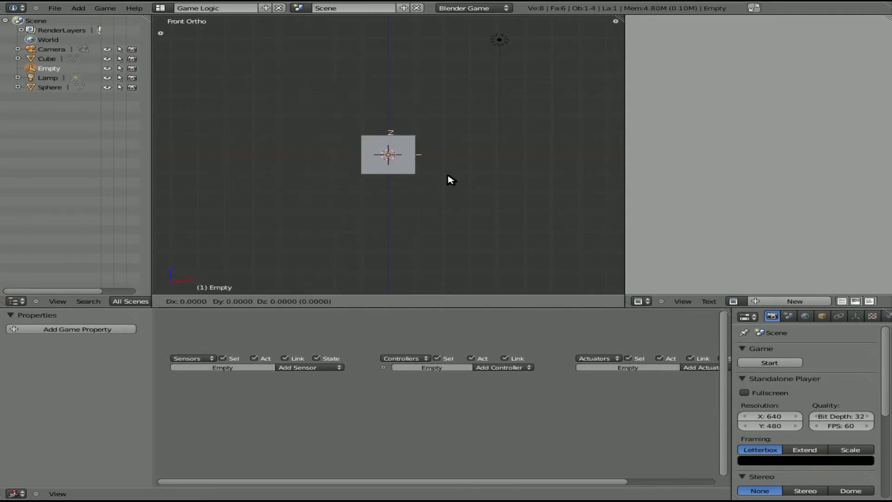
{"action": "left_click", "coordinate": [456, 154]}
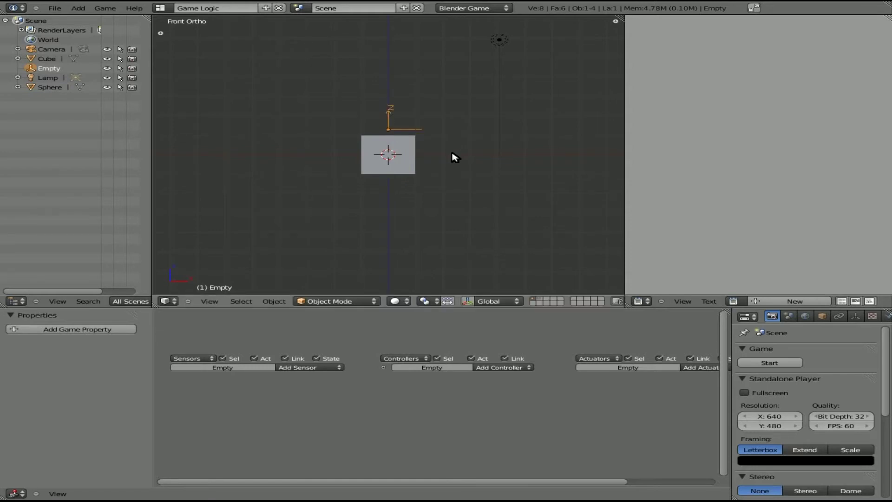
{"action": "key", "text": "KP_0"}
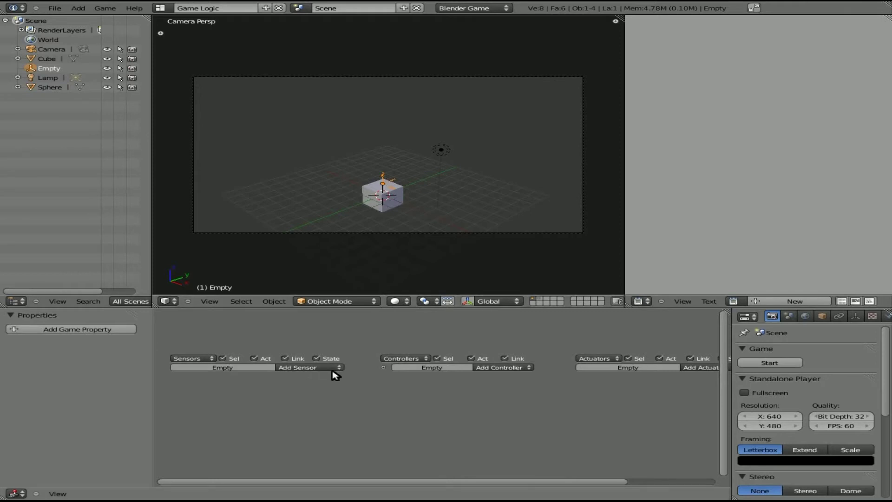
Give the Empty a Spacebar Keyboard sensor linked to a new And controller
{"action": "left_click", "coordinate": [316, 368]}
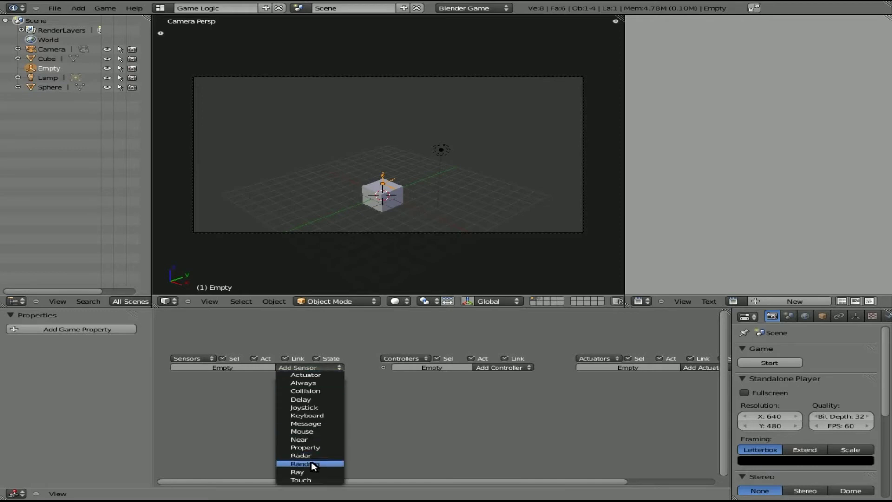
{"action": "left_click", "coordinate": [320, 416]}
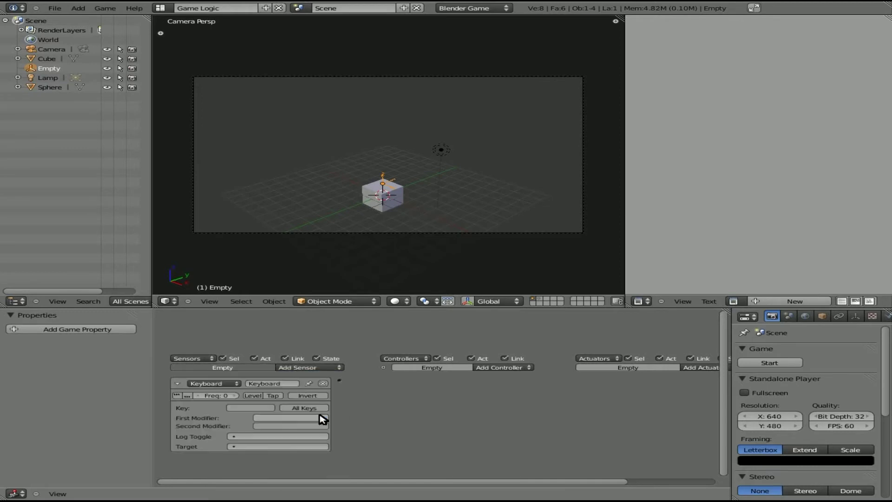
{"action": "left_click", "coordinate": [251, 408]}
{"action": "key", "text": "space"}
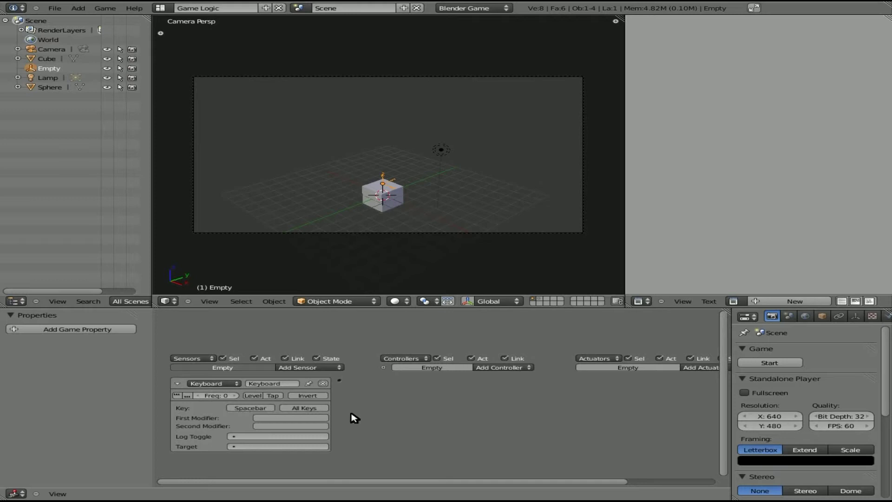
{"action": "left_click", "coordinate": [524, 367]}
{"action": "left_click", "coordinate": [508, 374]}
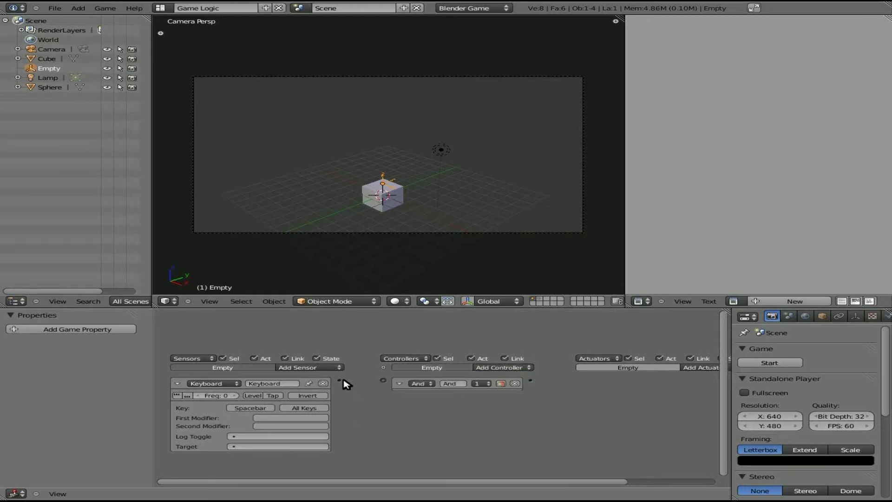
{"action": "left_click_drag", "start_coordinate": [340, 380], "coordinate": [382, 381]}
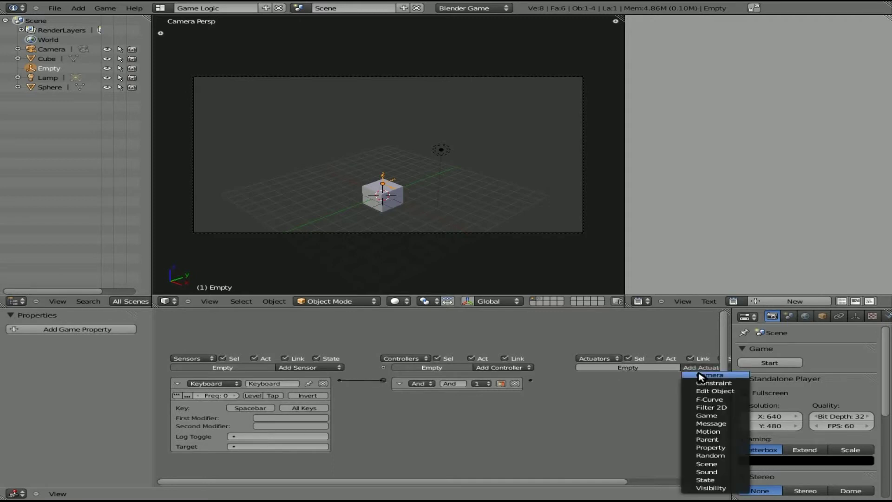
Add an Edit Object actuator that adds the Sphere, linked from the And controller
{"action": "left_click", "coordinate": [716, 395]}
{"action": "left_click", "coordinate": [635, 406]}
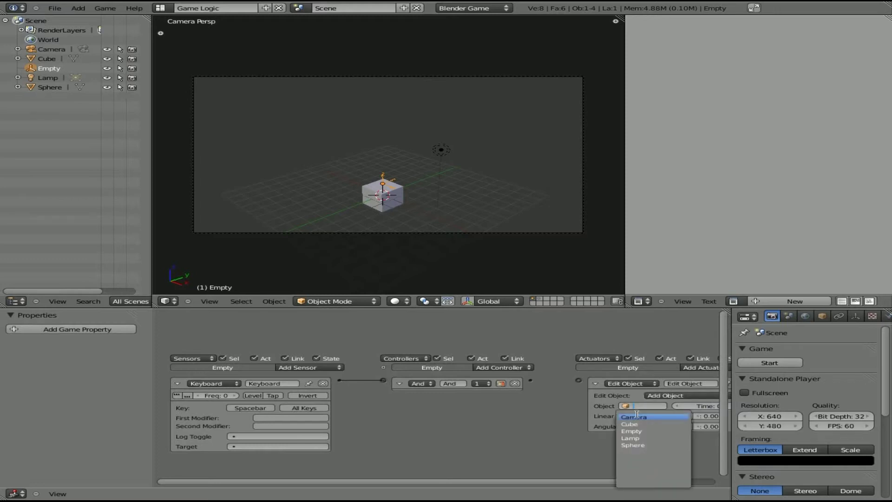
{"action": "left_click", "coordinate": [642, 446]}
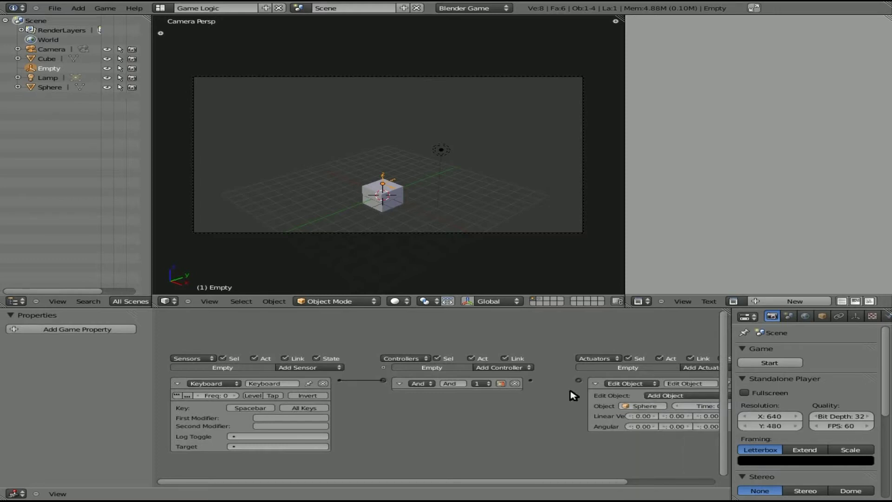
{"action": "left_click_drag", "start_coordinate": [531, 380], "coordinate": [578, 380]}
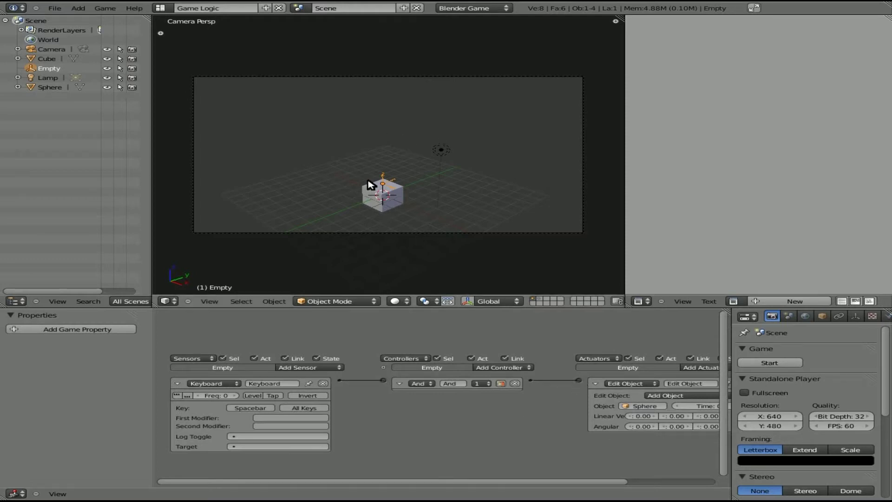
Test the game, relink the sphere's Always→And→Motion logic, and show the cube's layer
{"action": "key", "text": "p"}
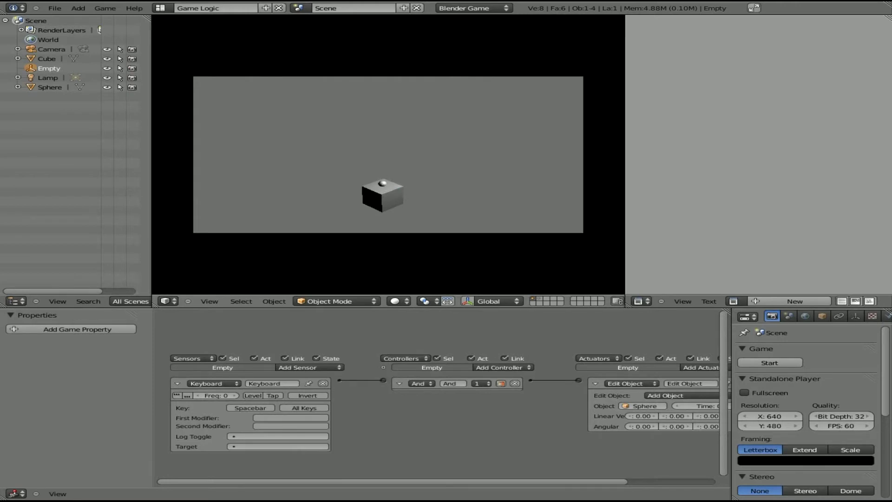
{"action": "key", "text": "Escape"}
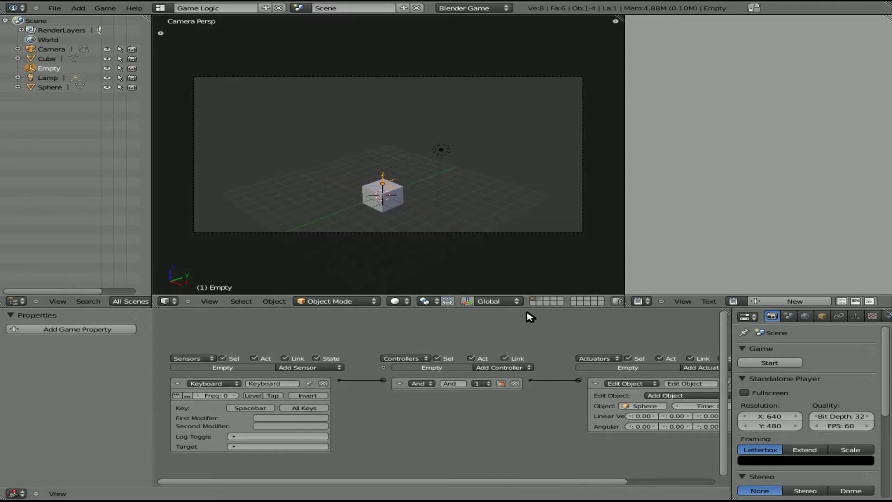
{"action": "right_click", "coordinate": [380, 179]}
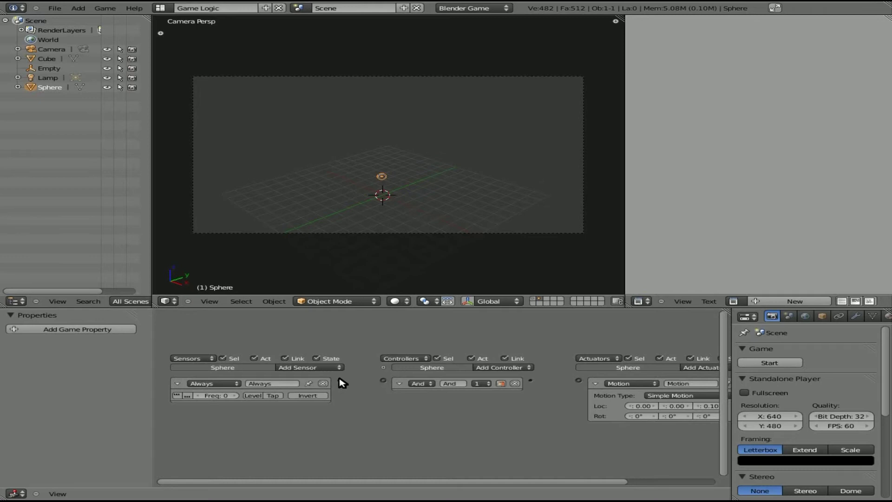
{"action": "left_click_drag", "start_coordinate": [340, 380], "coordinate": [383, 381]}
{"action": "left_click_drag", "start_coordinate": [530, 381], "coordinate": [578, 380]}
{"action": "left_click", "coordinate": [535, 301]}
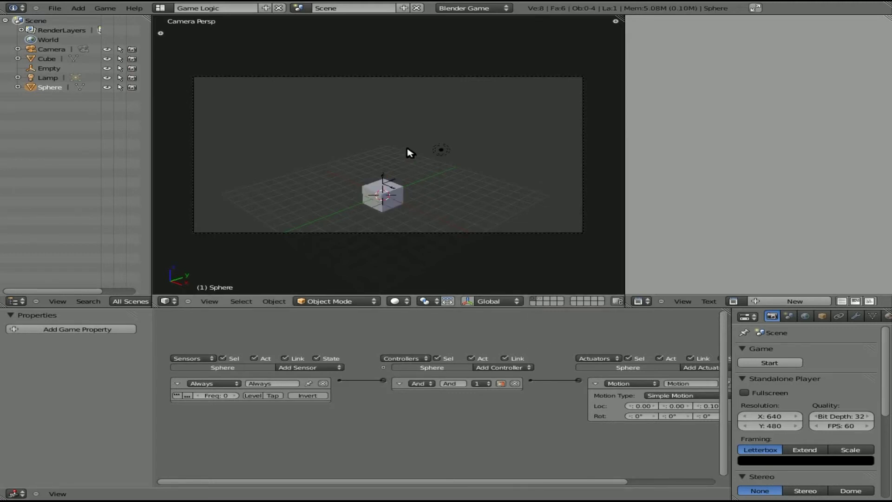
{"action": "key", "text": "p"}
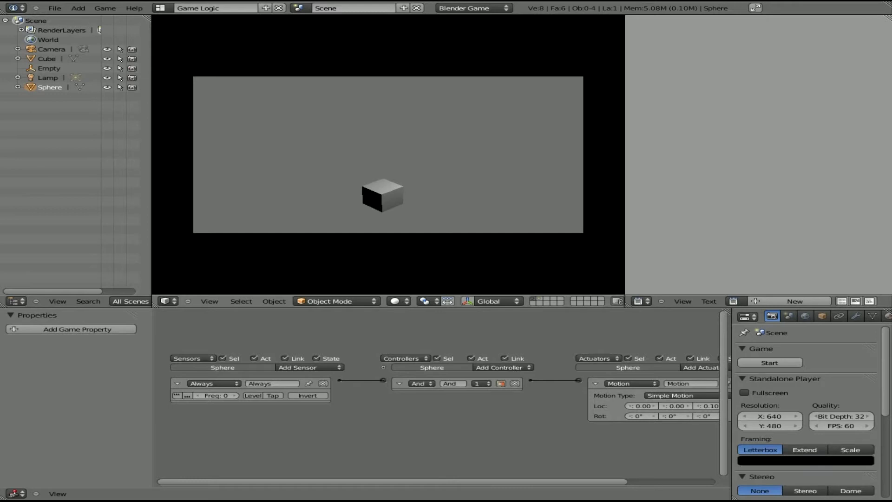
{"action": "key", "text": "Escape"}
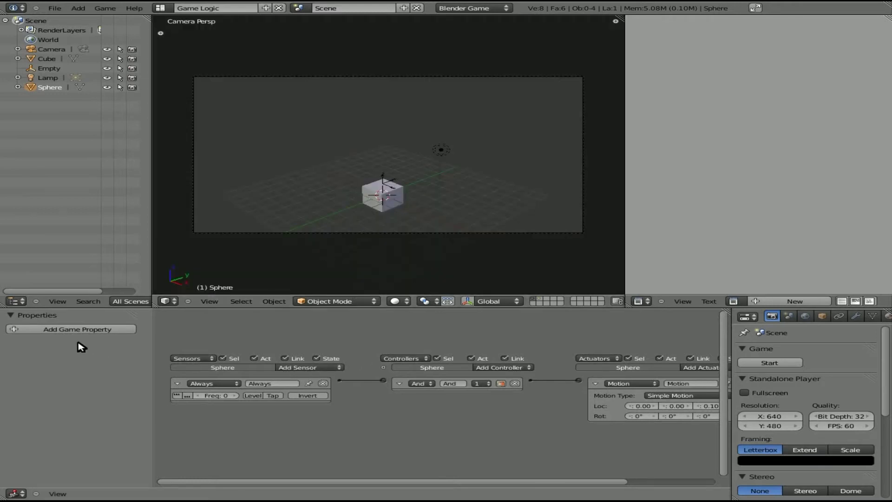
Remove the game property mistakenly added to the sphere and select the Empty
{"action": "left_click", "coordinate": [68, 329]}
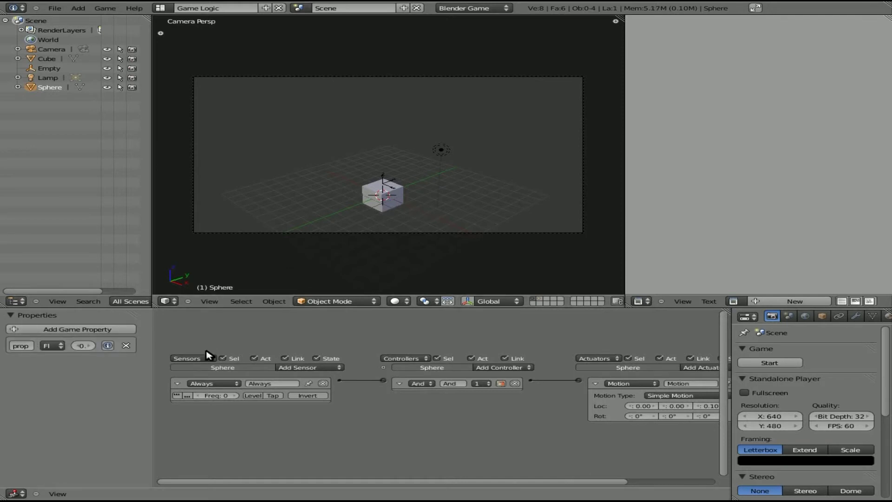
{"action": "left_click", "coordinate": [126, 346]}
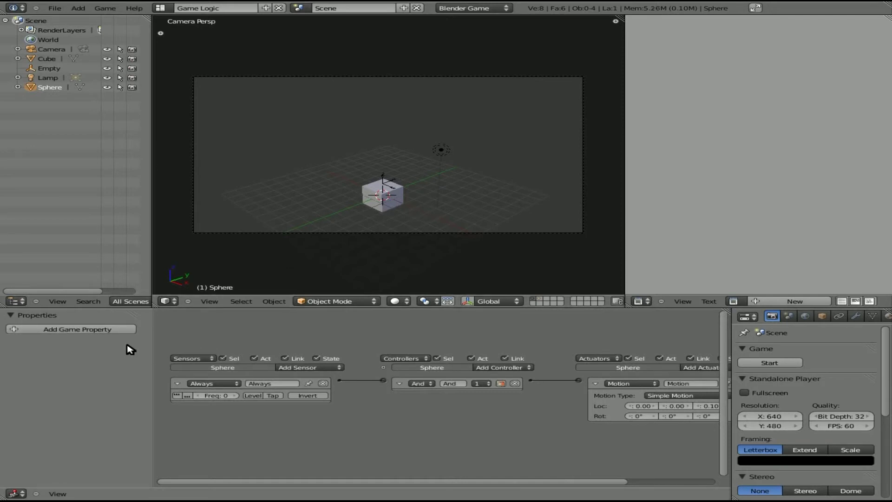
{"action": "right_click", "coordinate": [382, 181]}
{"action": "right_click", "coordinate": [382, 181]}
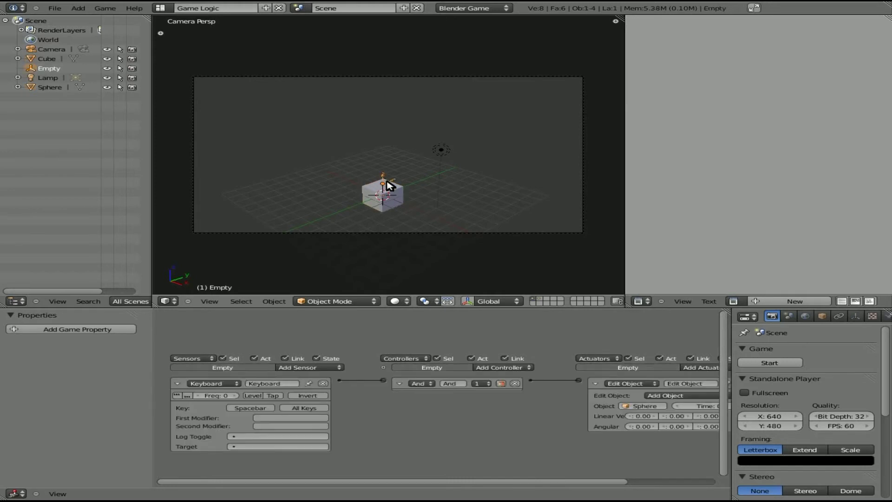
Add an Integer game property named 'bt' to the Empty
{"action": "left_click", "coordinate": [67, 330]}
{"action": "left_click", "coordinate": [21, 346]}
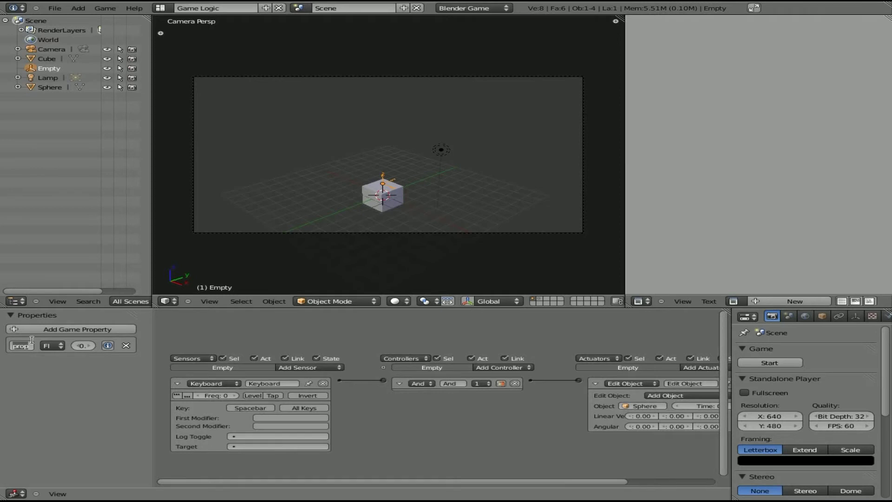
{"action": "left_click", "coordinate": [67, 389]}
{"action": "left_click", "coordinate": [53, 346]}
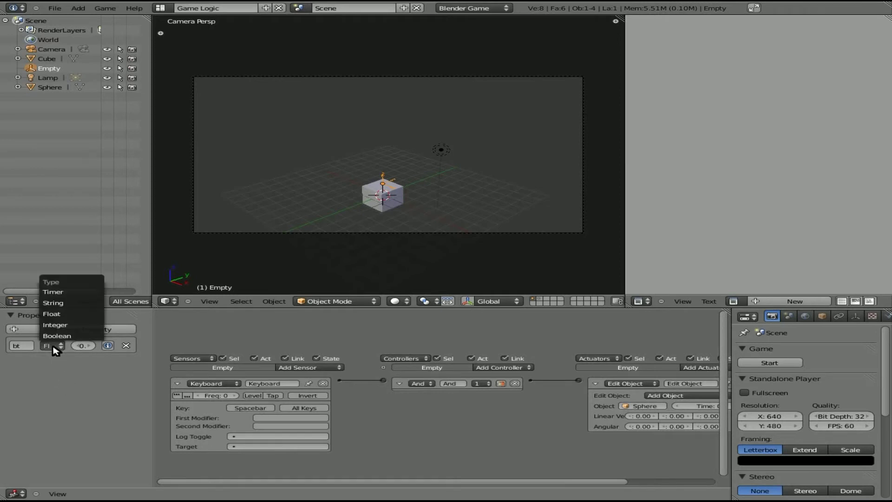
{"action": "left_click", "coordinate": [55, 325]}
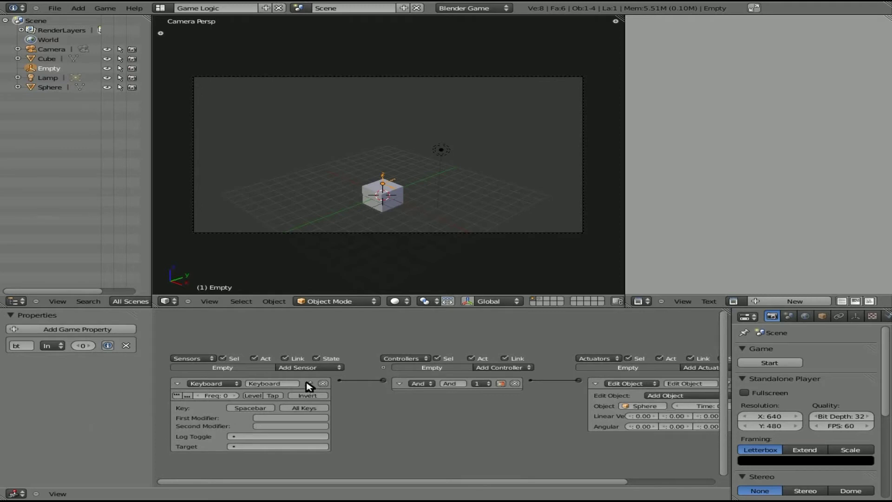
Add a Property sensor checking bt equals 0 and wire it into the And controller
{"action": "left_click", "coordinate": [176, 384]}
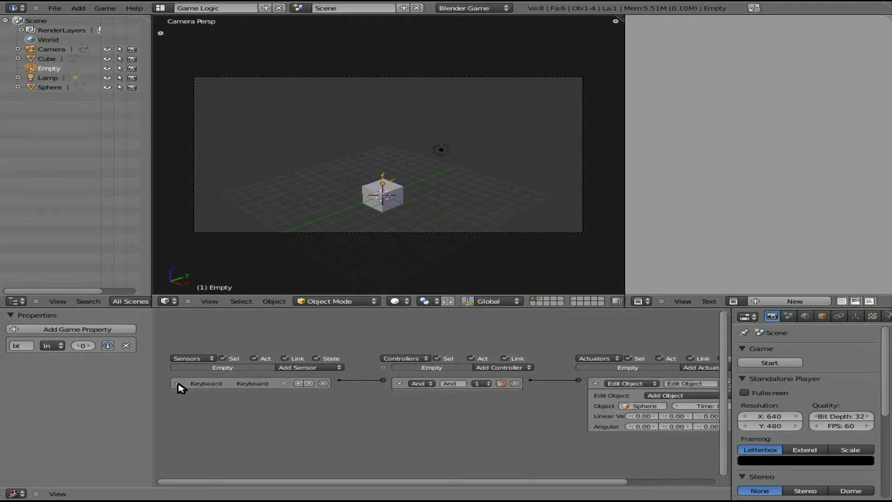
{"action": "left_click", "coordinate": [311, 368]}
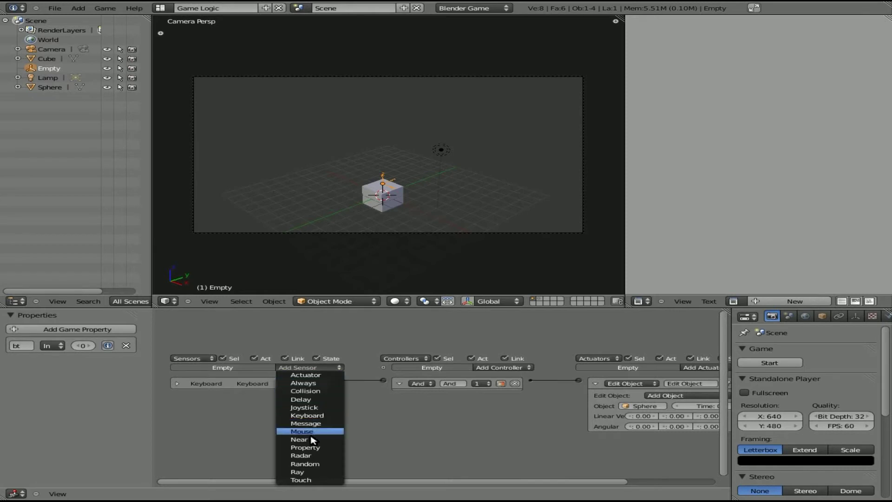
{"action": "left_click", "coordinate": [310, 447]}
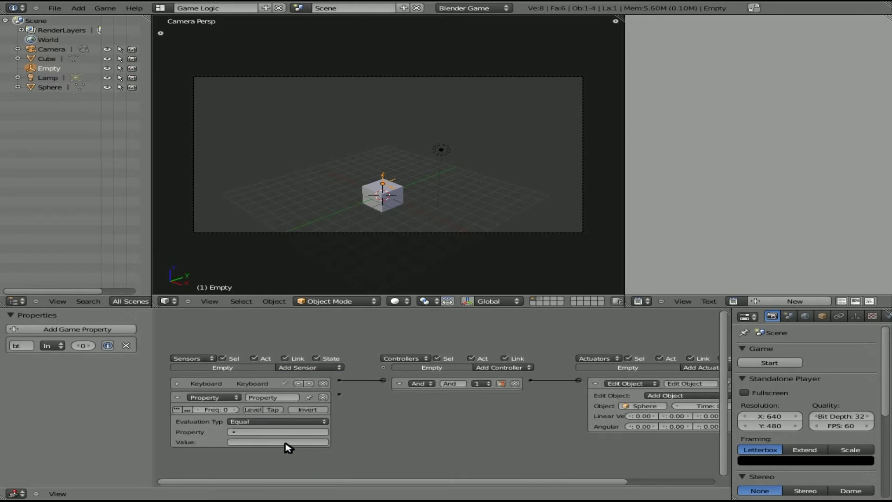
{"action": "left_click", "coordinate": [245, 432]}
{"action": "left_click", "coordinate": [246, 358]}
{"action": "left_click", "coordinate": [235, 441]}
{"action": "left_click_drag", "start_coordinate": [338, 394], "coordinate": [383, 380]}
Recheck the Keyboard sensor's key and bring the actuator column into view
{"action": "left_click", "coordinate": [179, 383]}
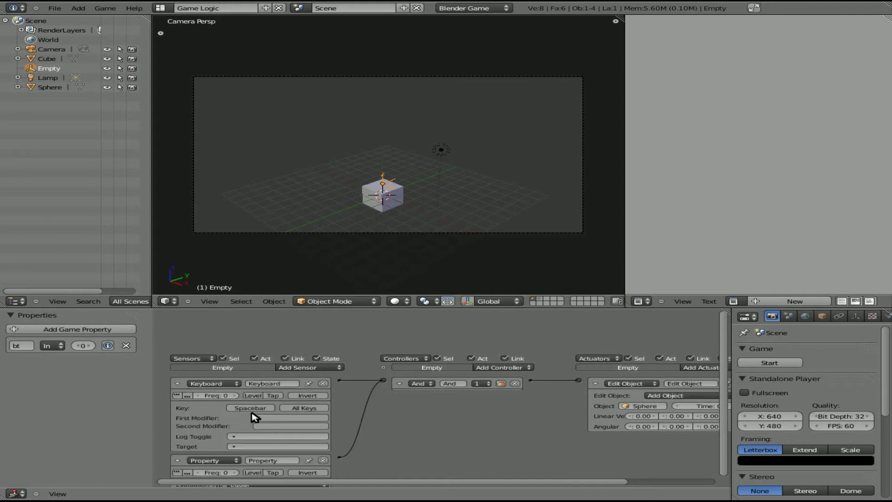
{"action": "left_click", "coordinate": [177, 384]}
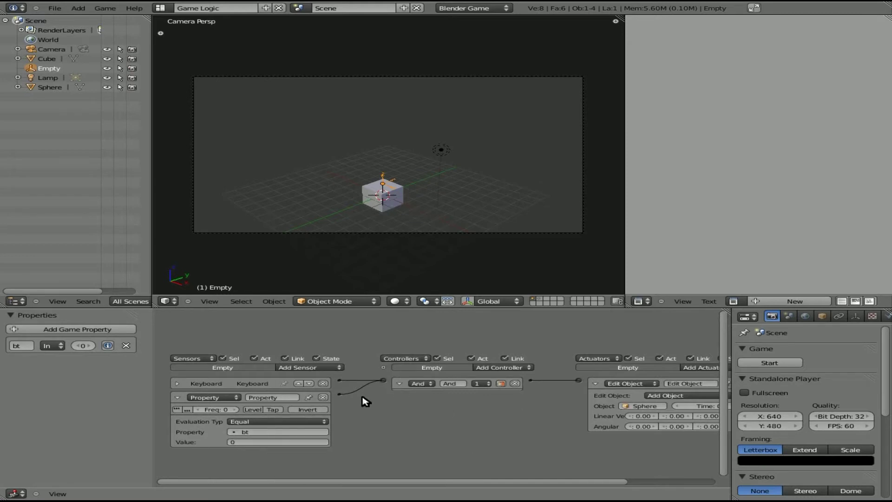
{"action": "middle_click_drag", "start_coordinate": [566, 417], "coordinate": [477, 405]}
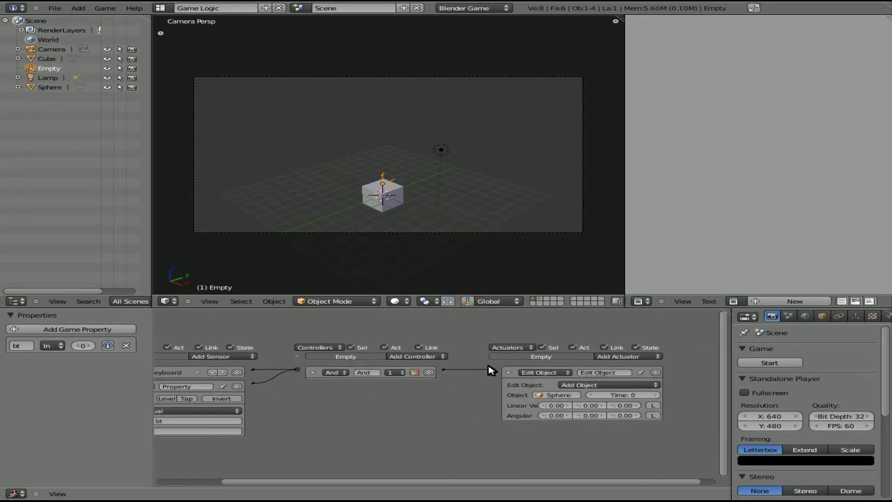
Add a Property actuator from the And controller assigning bt the value 10, then play
{"action": "left_click", "coordinate": [509, 372]}
{"action": "left_click", "coordinate": [621, 357]}
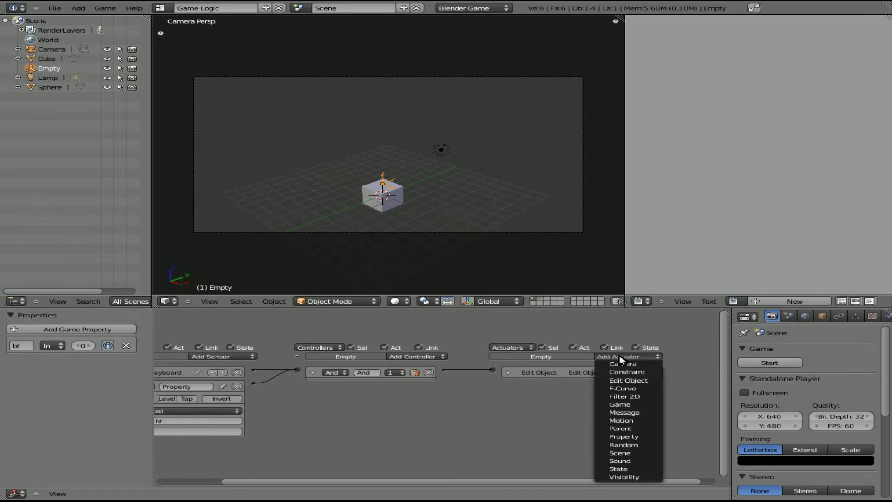
{"action": "left_click", "coordinate": [625, 437]}
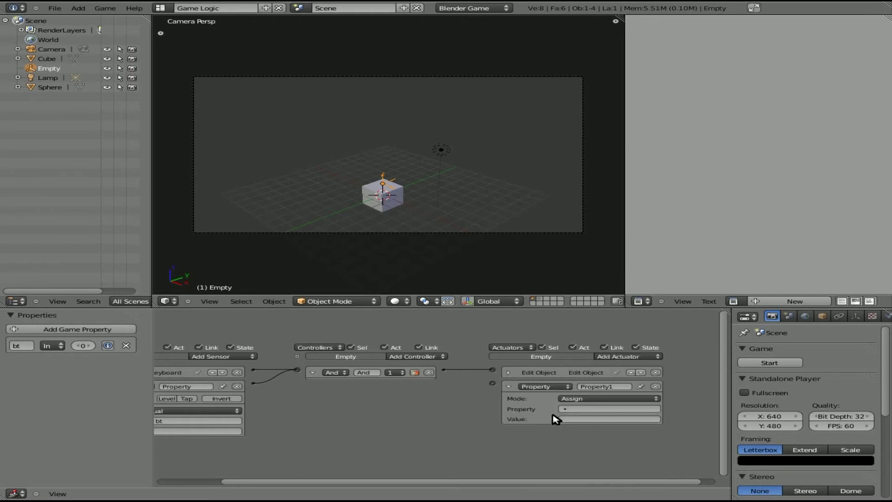
{"action": "left_click_drag", "start_coordinate": [442, 370], "coordinate": [492, 383]}
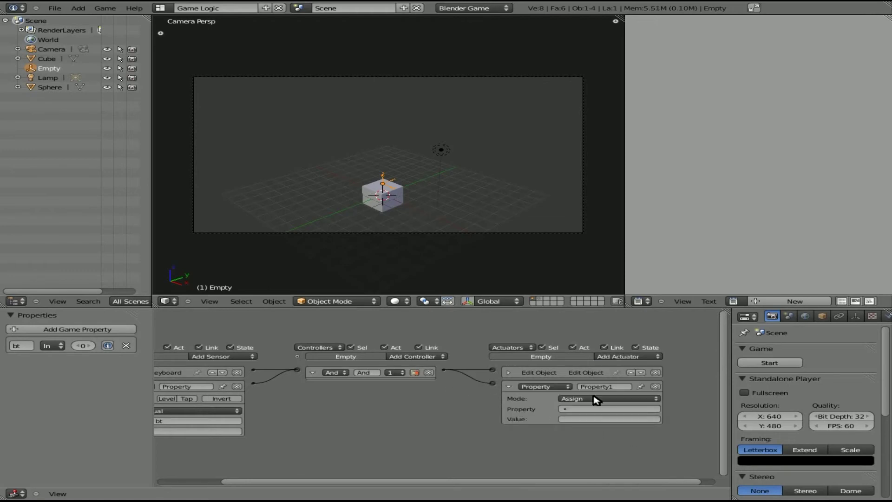
{"action": "left_click", "coordinate": [573, 408]}
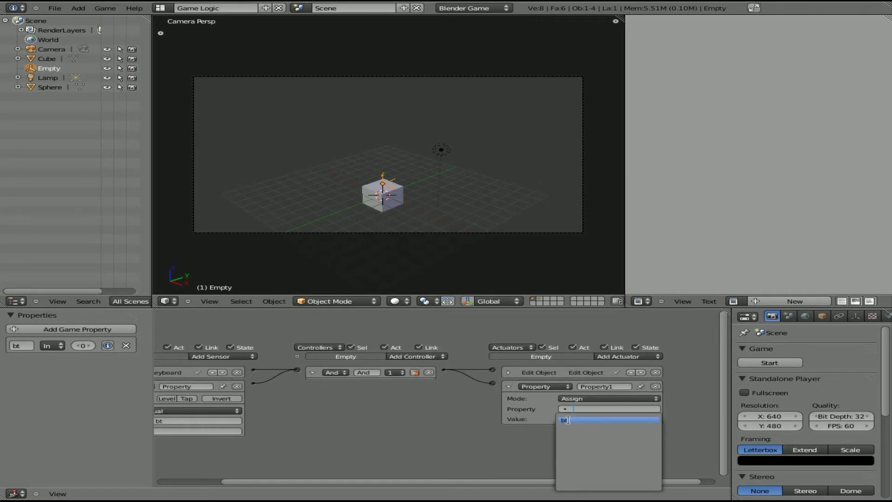
{"action": "left_click", "coordinate": [570, 420]}
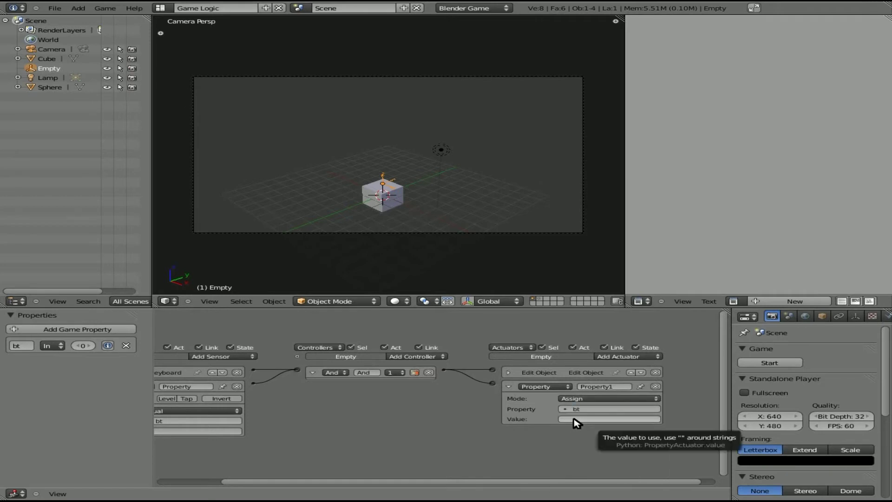
{"action": "left_click", "coordinate": [573, 419]}
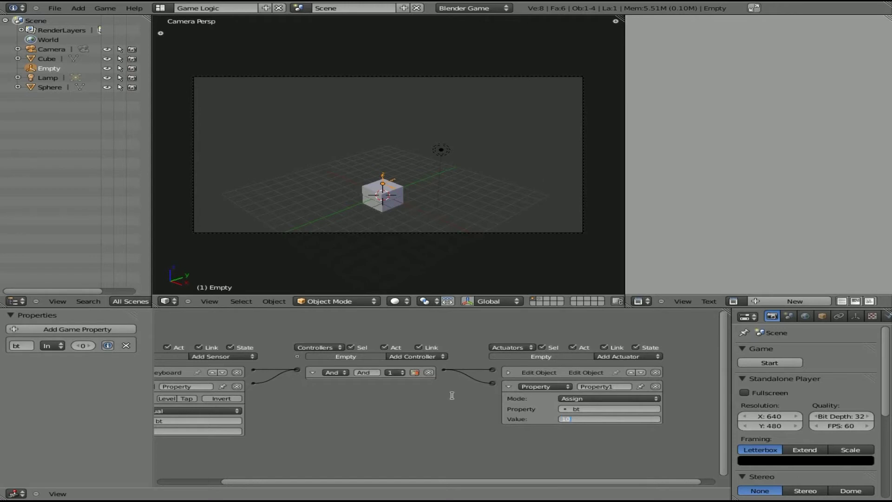
{"action": "key", "text": "Return"}
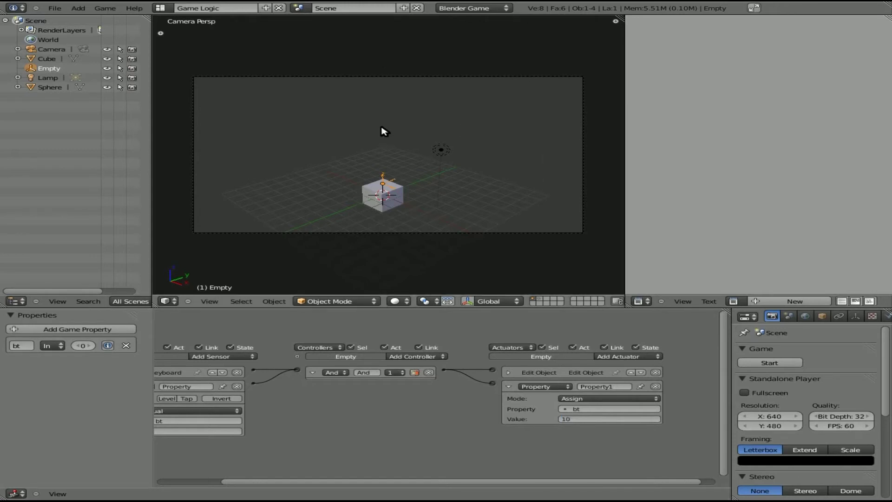
{"action": "key", "text": "p"}
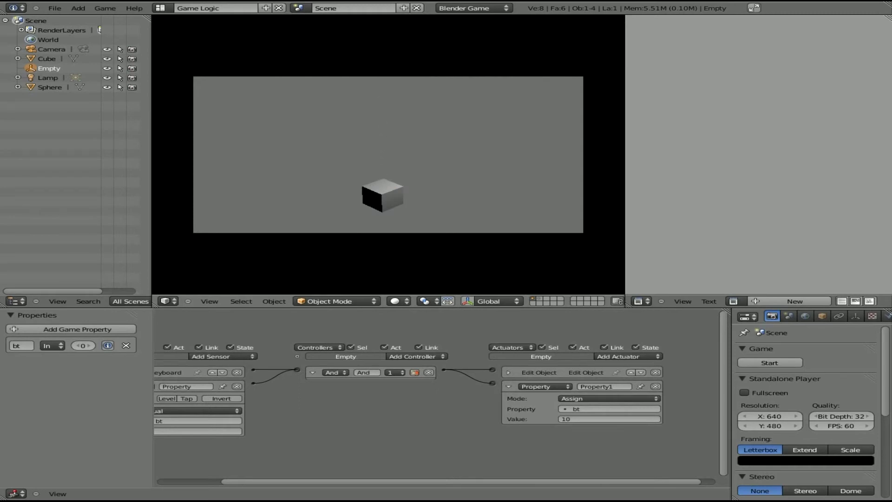
Stop the running game and collapse the Property sensor brick to its header
{"action": "key", "text": "Escape"}
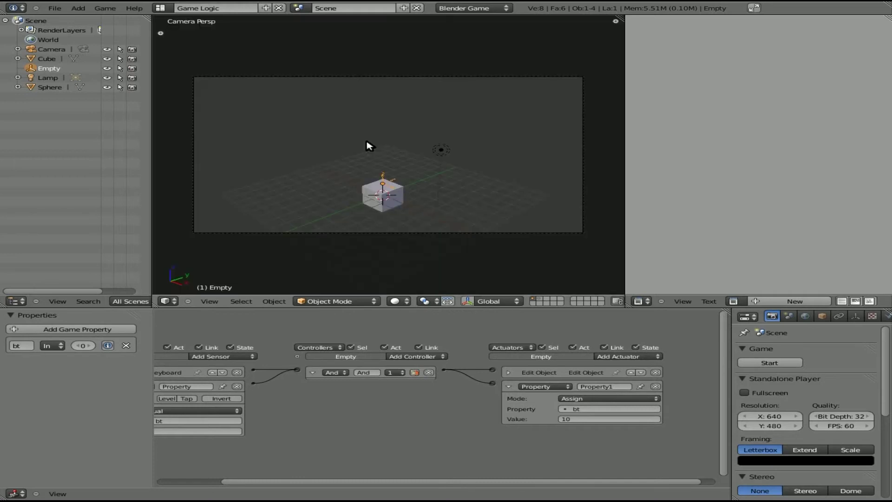
{"action": "middle_click_drag", "start_coordinate": [437, 431], "coordinate": [514, 400]}
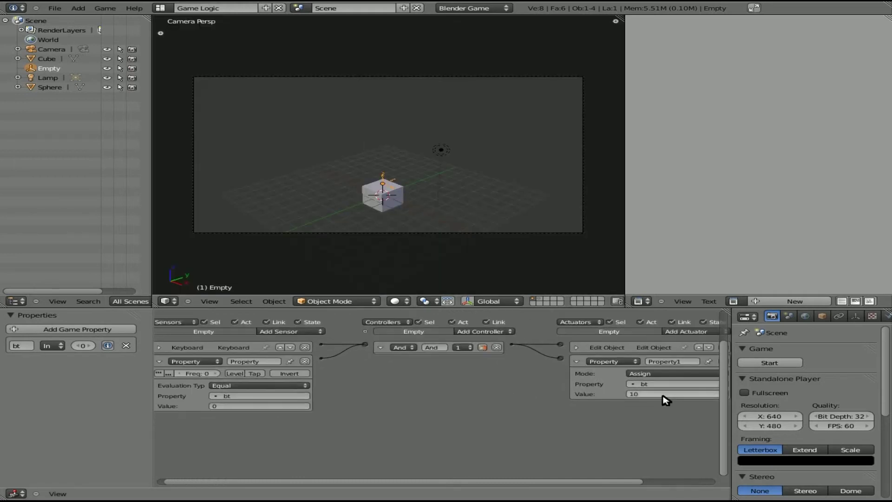
{"action": "middle_click_drag", "start_coordinate": [364, 394], "coordinate": [454, 391]}
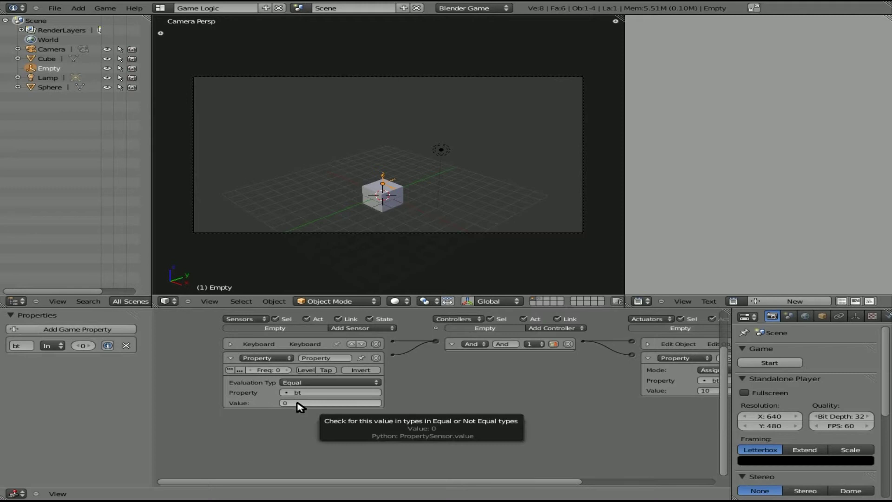
{"action": "left_click", "coordinate": [230, 358]}
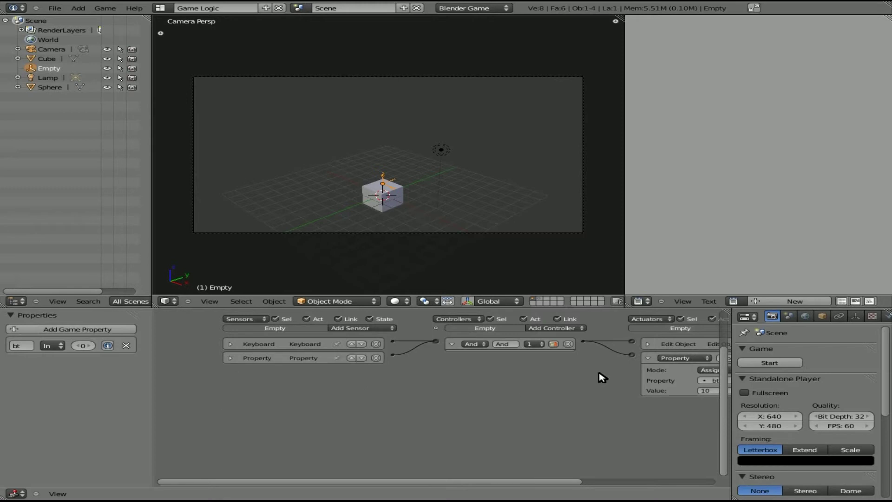
Collapse the Property actuator and add a second Property sensor testing bt Not Equal 0
{"action": "left_click", "coordinate": [647, 358]}
{"action": "middle_click_drag", "start_coordinate": [510, 389], "coordinate": [408, 394]}
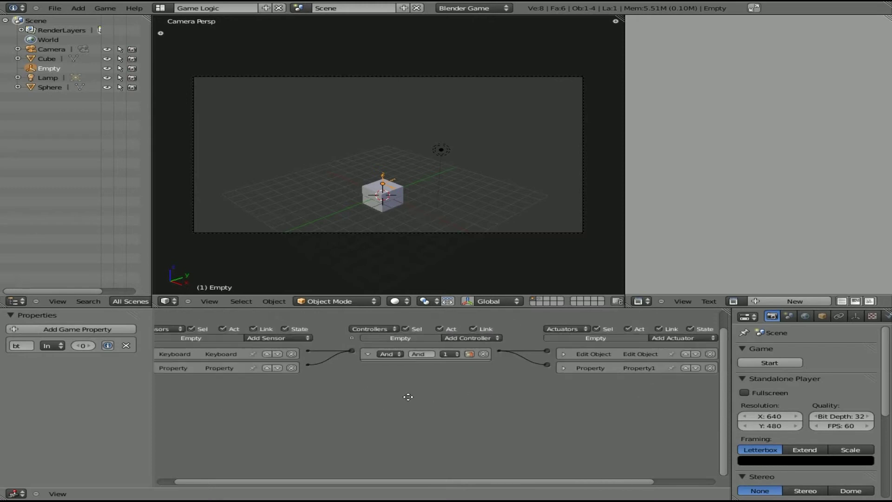
{"action": "left_click", "coordinate": [255, 338]}
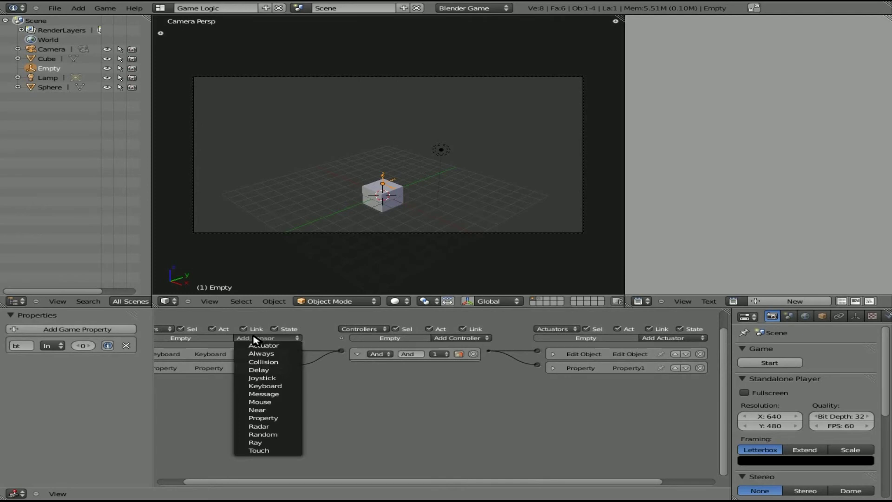
{"action": "left_click", "coordinate": [267, 418]}
{"action": "middle_click_drag", "start_coordinate": [398, 433], "coordinate": [455, 416]}
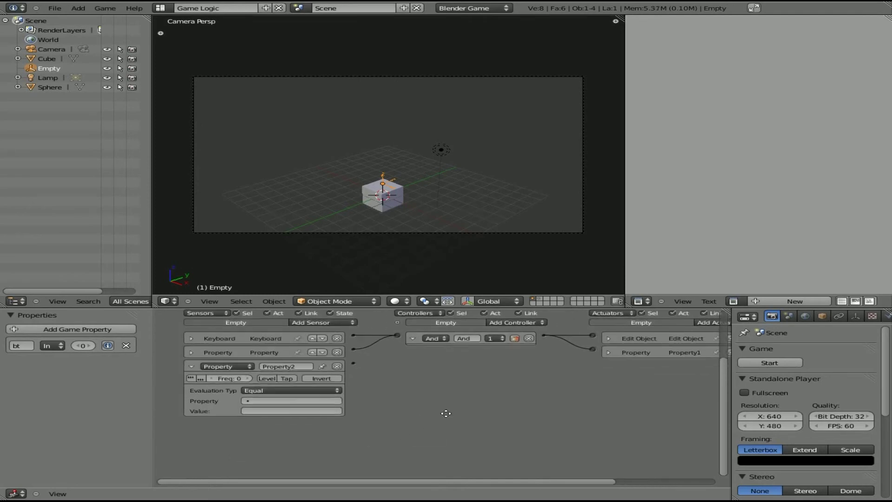
{"action": "left_click", "coordinate": [260, 390]}
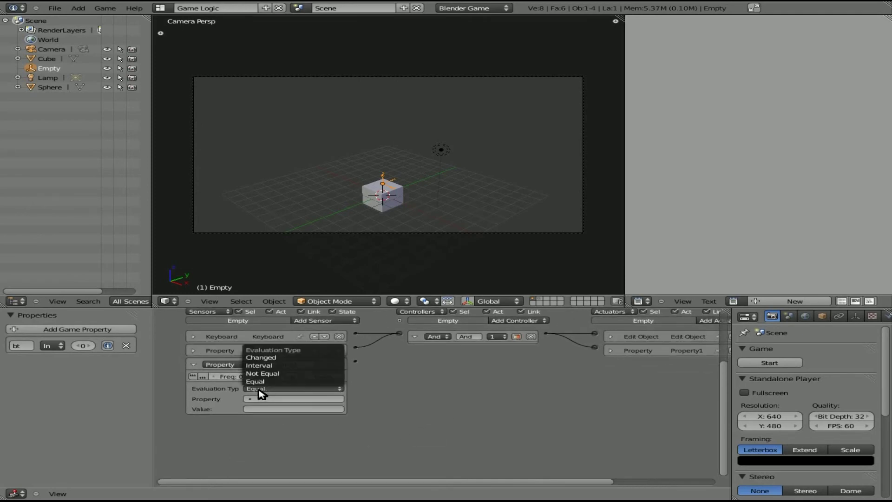
{"action": "left_click", "coordinate": [267, 377]}
{"action": "left_click", "coordinate": [264, 399]}
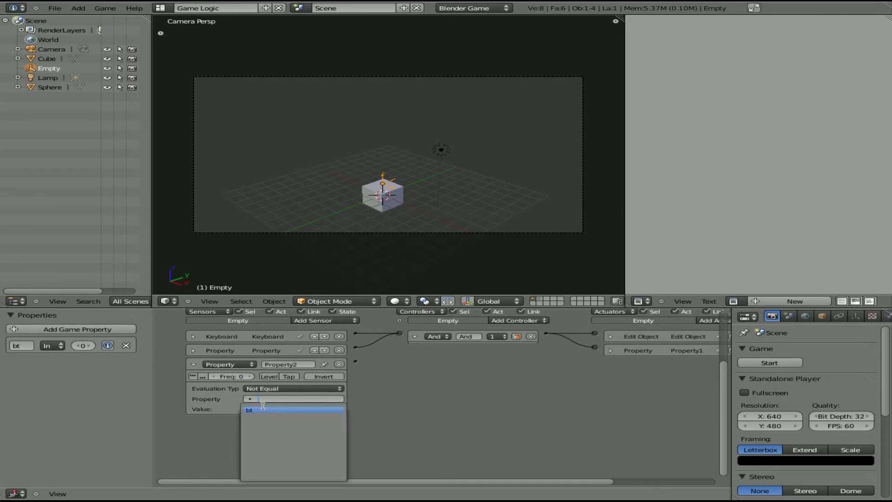
{"action": "left_click", "coordinate": [263, 410]}
{"action": "left_click", "coordinate": [262, 409]}
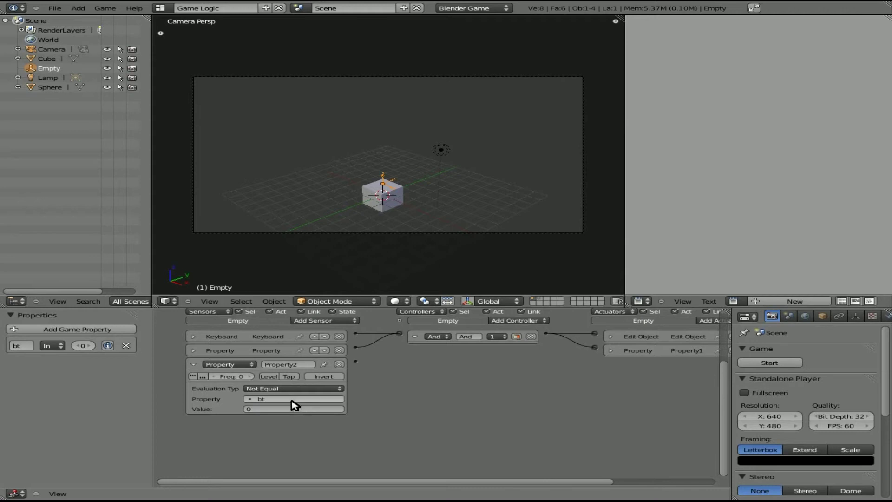
Add a second And controller and another Property actuator to the Empty
{"action": "left_click", "coordinate": [526, 320]}
{"action": "left_click", "coordinate": [522, 329]}
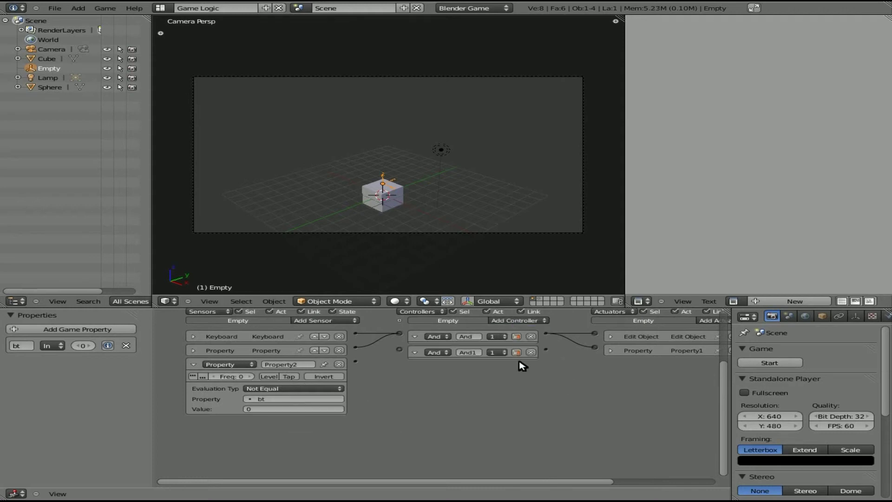
{"action": "middle_click_drag", "start_coordinate": [599, 405], "coordinate": [495, 403]}
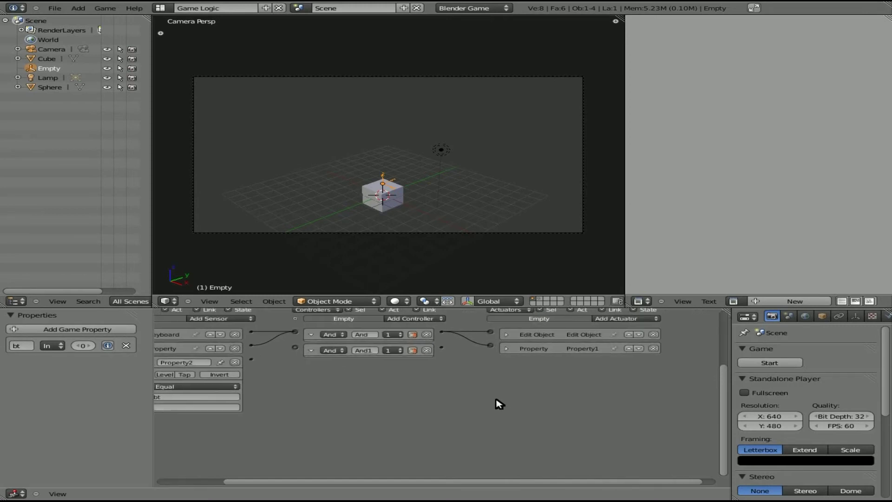
{"action": "left_click", "coordinate": [626, 324]}
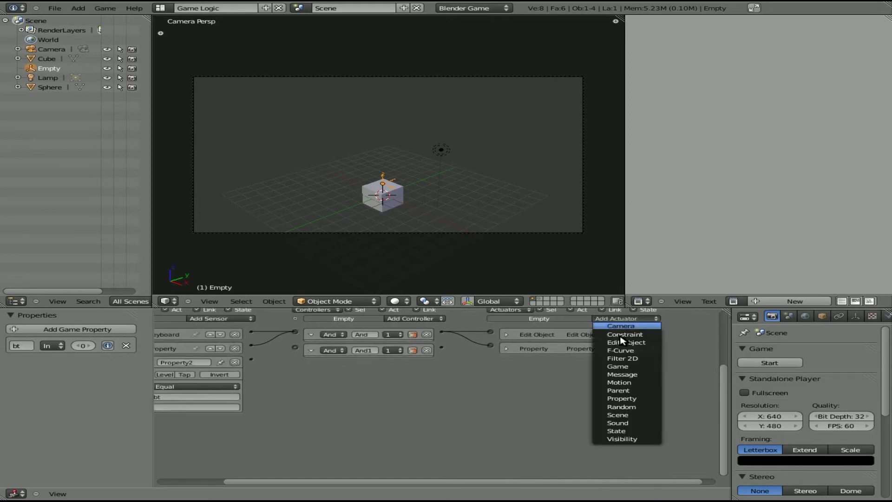
{"action": "left_click", "coordinate": [617, 402]}
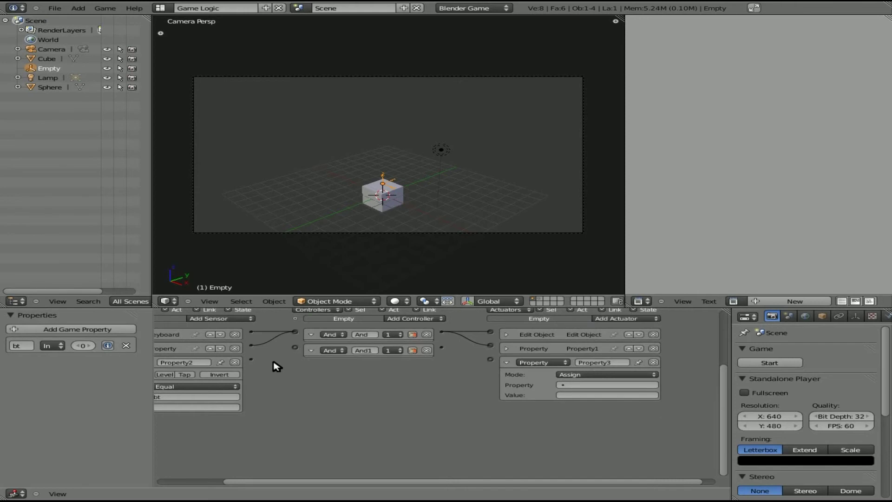
Wire the new sensor through And1 to the new actuator, assigning bt the value bt-1
{"action": "left_click_drag", "start_coordinate": [251, 358], "coordinate": [294, 347]}
{"action": "left_click_drag", "start_coordinate": [446, 347], "coordinate": [490, 359]}
{"action": "left_click", "coordinate": [576, 388]}
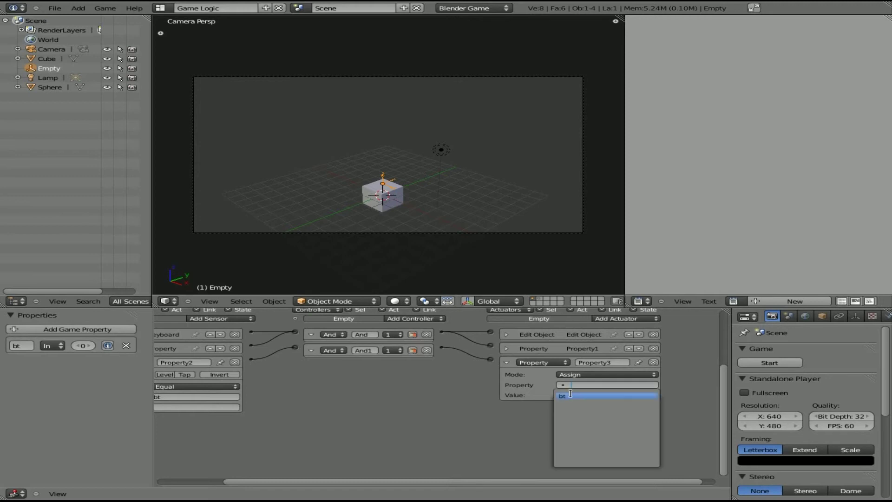
{"action": "left_click", "coordinate": [574, 395]}
{"action": "left_click", "coordinate": [571, 395]}
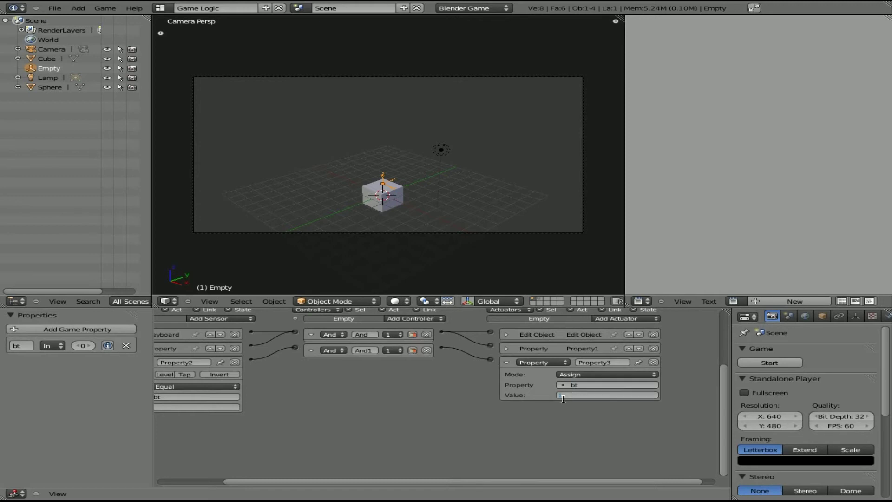
{"action": "key", "text": "Return"}
Enable true-level pulse on the Property2 sensor and set its frequency to 2
{"action": "scroll", "coordinate": [395, 417], "scroll_direction": "up", "scroll_amount": 3, "text": "ctrl"}
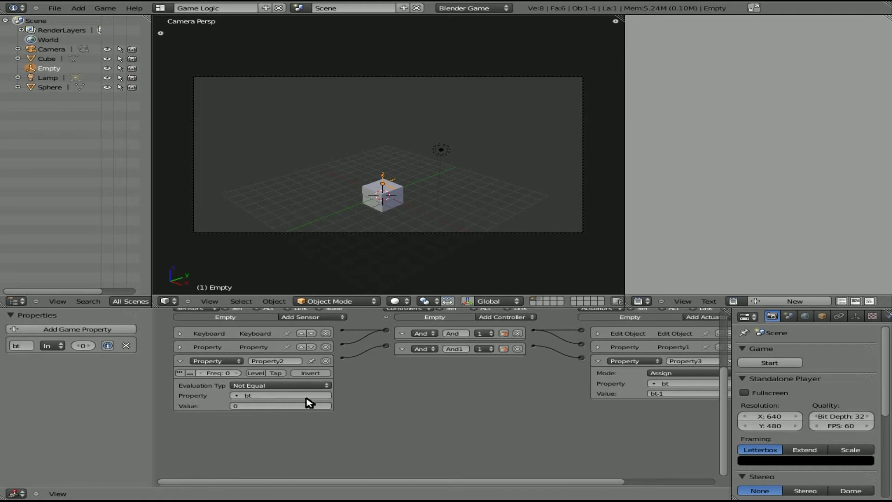
{"action": "left_click", "coordinate": [178, 373]}
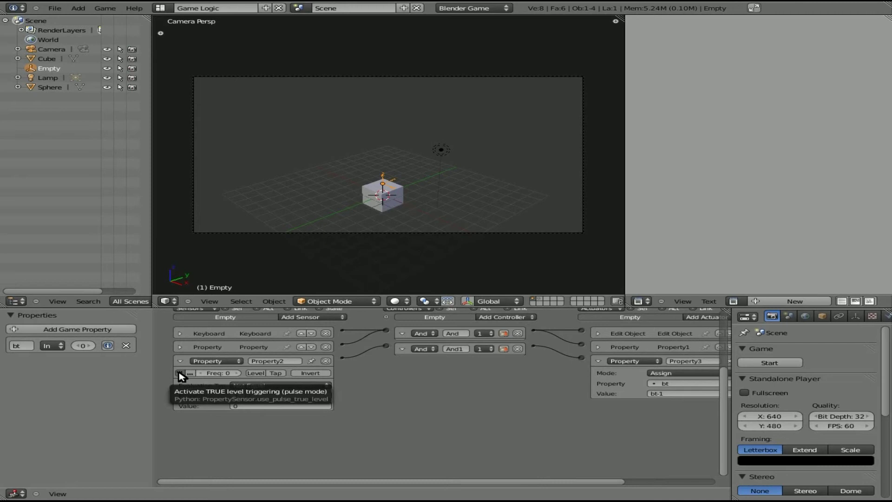
{"action": "left_click", "coordinate": [237, 373]}
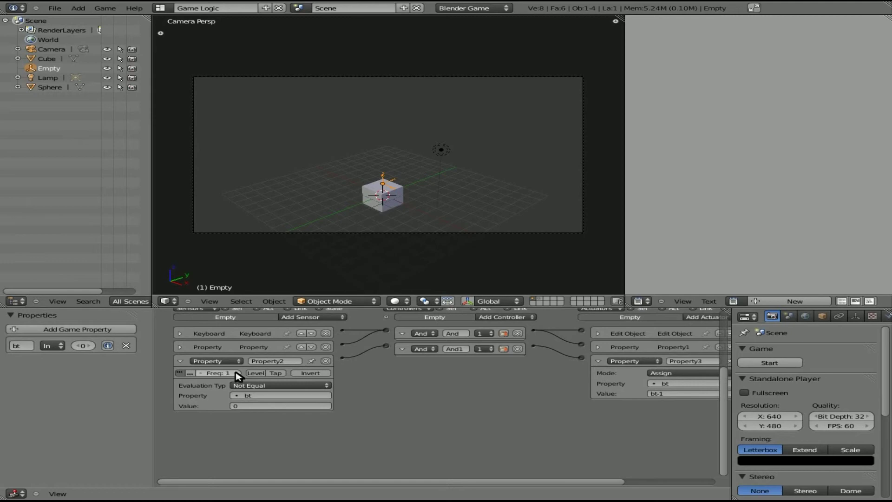
{"action": "left_click", "coordinate": [201, 373]}
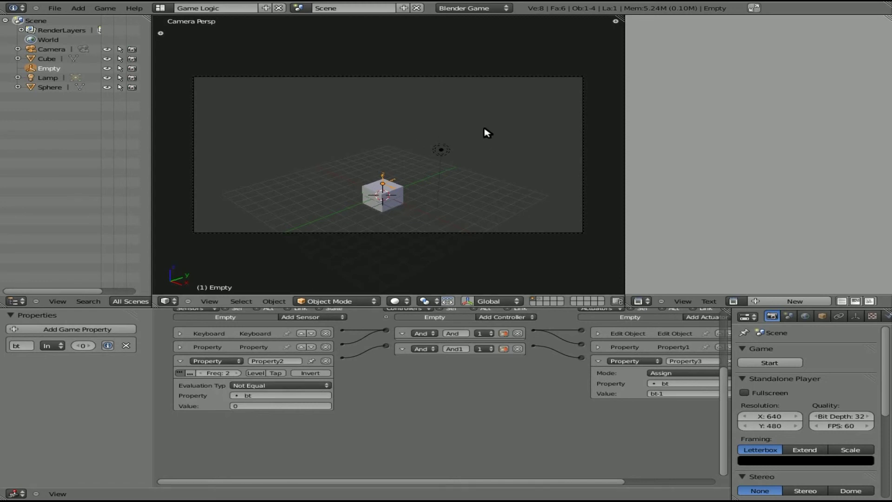
Test-play the game, raise the Property2 pulse frequency to 15, then test-play again
{"action": "key", "text": "p"}
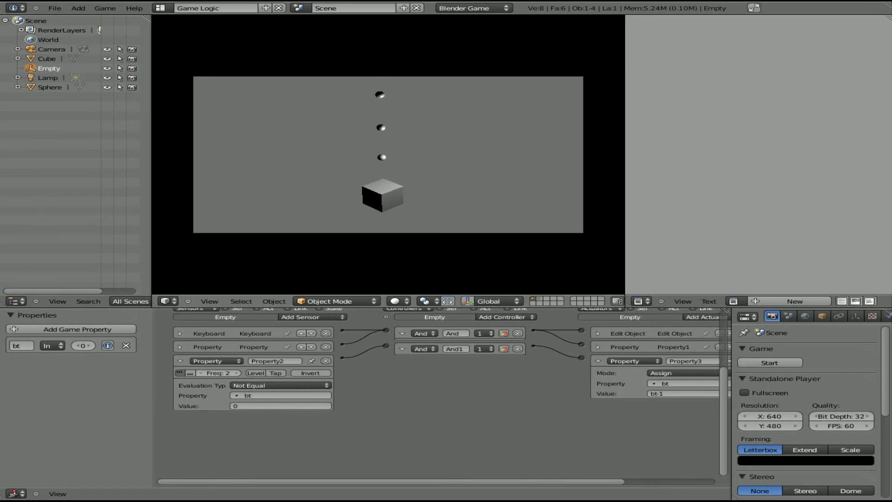
{"action": "key", "text": "Escape"}
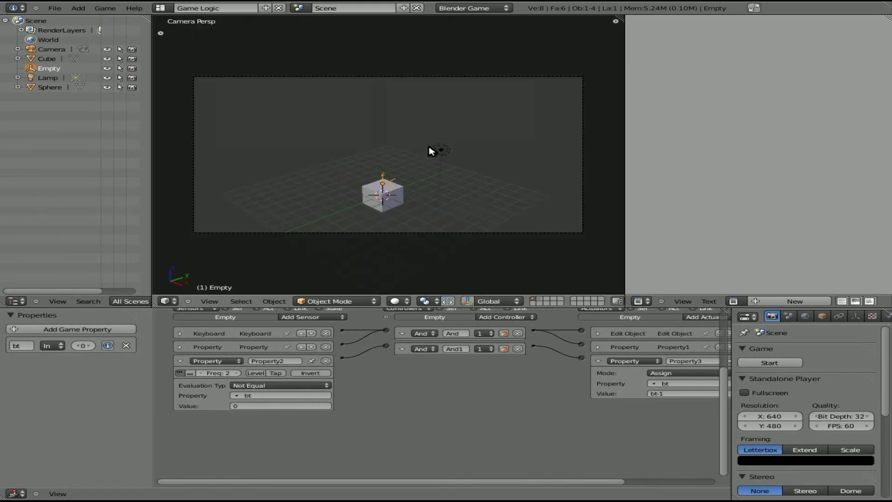
{"action": "left_click", "coordinate": [238, 373]}
{"action": "left_click", "coordinate": [237, 373]}
{"action": "left_click", "coordinate": [238, 373]}
{"action": "left_click", "coordinate": [238, 373]}
{"action": "left_click", "coordinate": [238, 373]}
{"action": "key", "text": "p"}
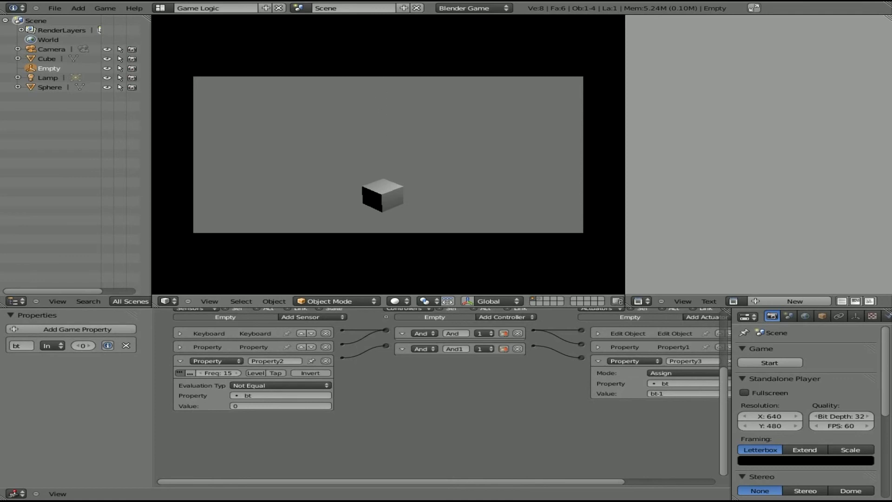
{"action": "key", "text": "Escape"}
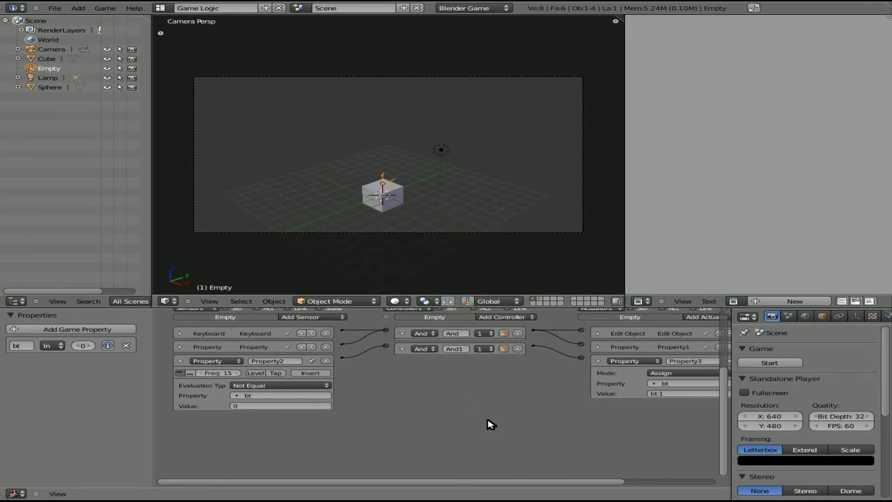
Expand the Keyboard and Property sensors to show their settings
{"action": "scroll", "coordinate": [450, 405], "scroll_direction": "up", "scroll_amount": 3}
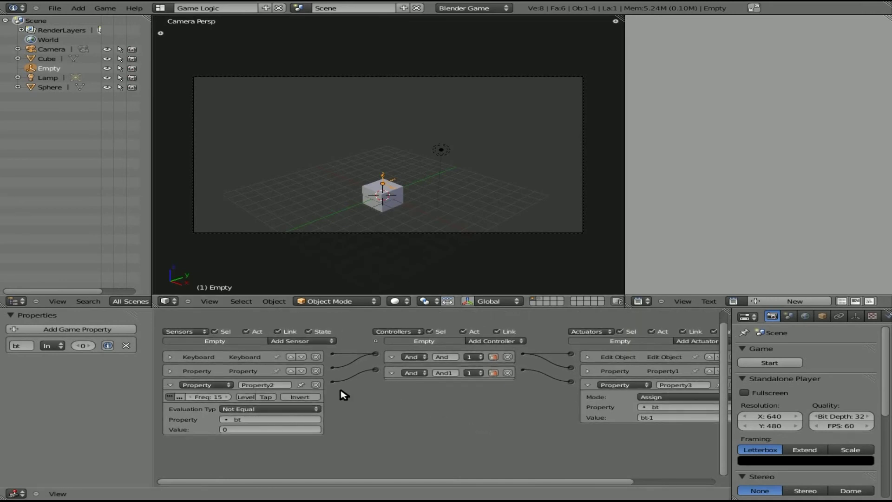
{"action": "left_click", "coordinate": [171, 360]}
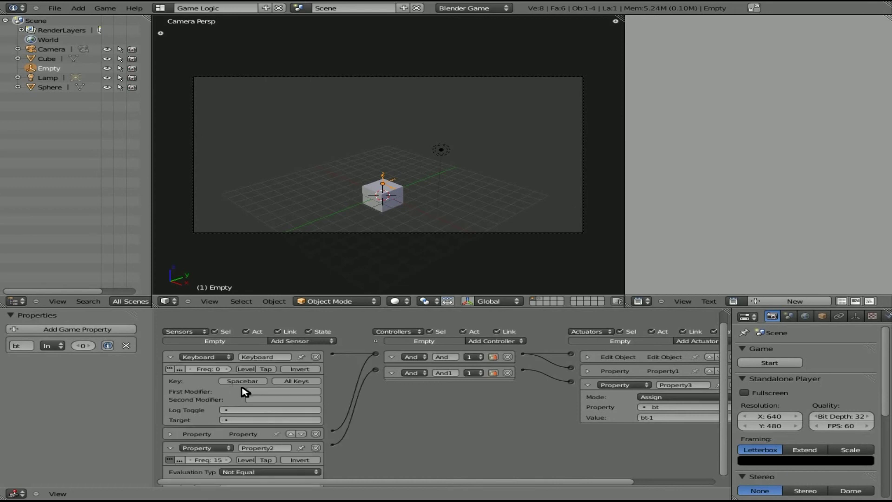
{"action": "left_click", "coordinate": [170, 433]}
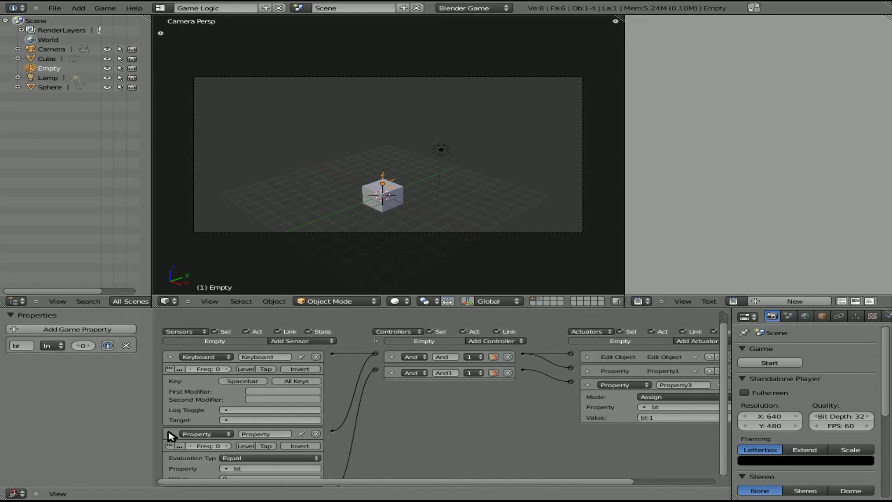
{"action": "scroll", "coordinate": [242, 464], "scroll_direction": "down", "scroll_amount": 2}
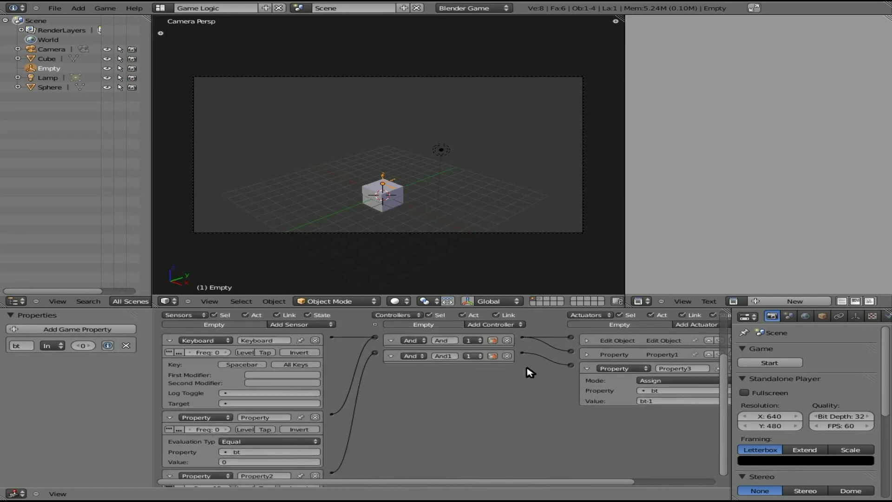
Expand the Edit Object and Property1 actuators and review all three logic columns
{"action": "middle_click_drag", "start_coordinate": [564, 383], "coordinate": [377, 395]}
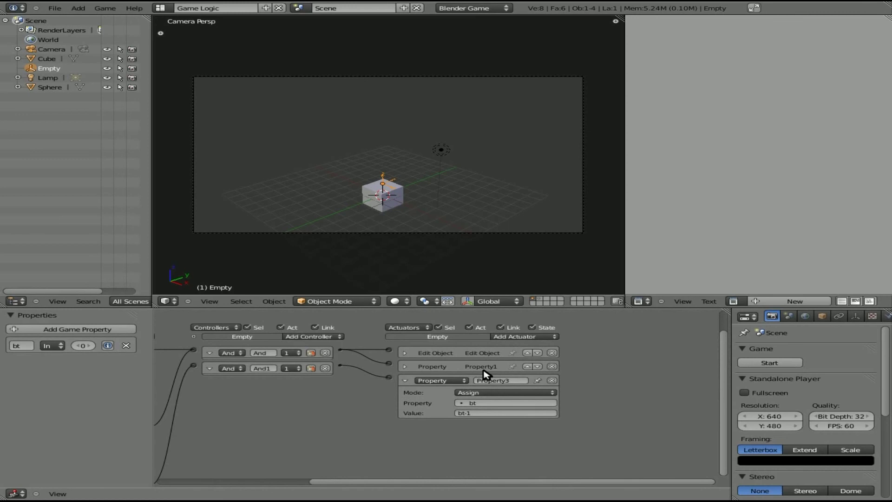
{"action": "left_click", "coordinate": [405, 352]}
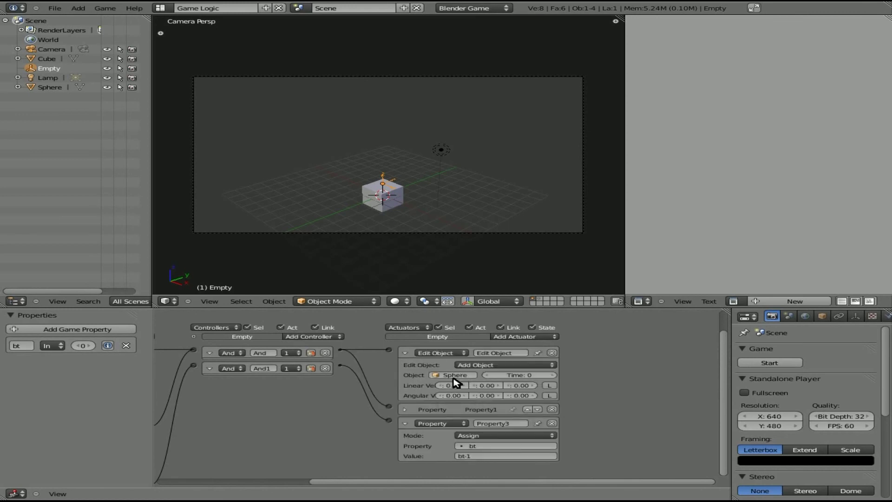
{"action": "left_click", "coordinate": [406, 410]}
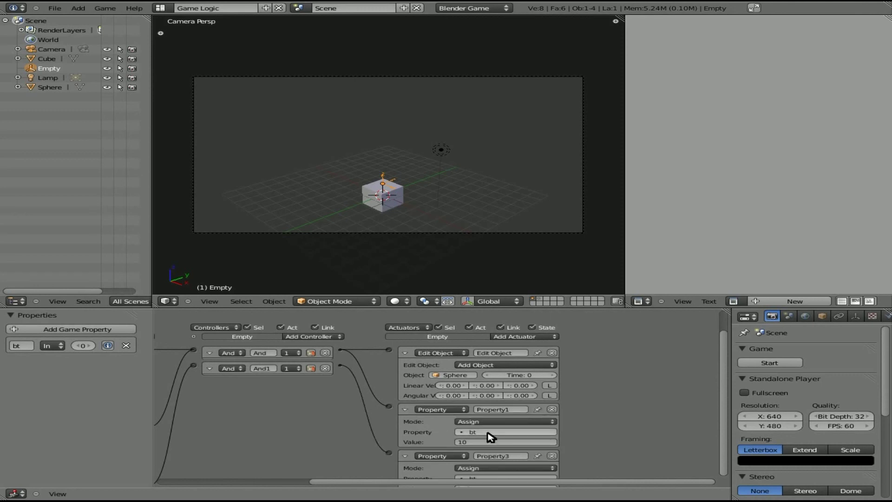
{"action": "middle_click_drag", "start_coordinate": [358, 411], "coordinate": [545, 330]}
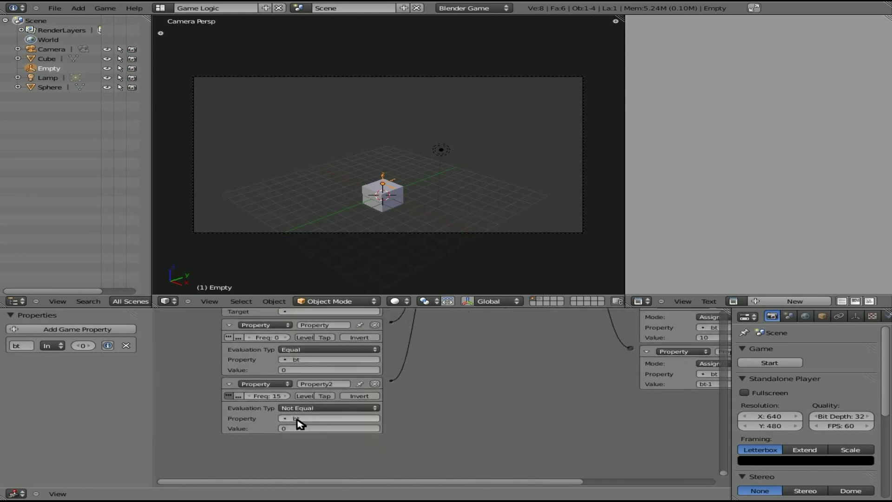
{"action": "middle_click_drag", "start_coordinate": [426, 420], "coordinate": [284, 483]}
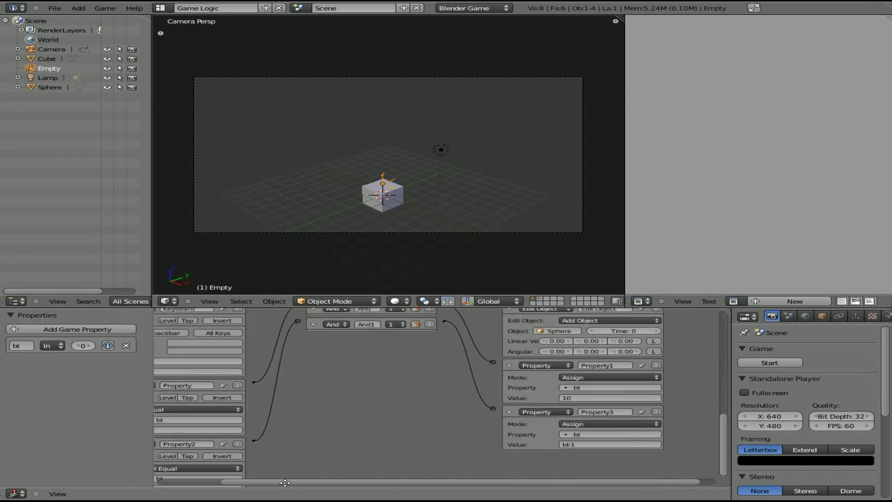
{"action": "middle_click_drag", "start_coordinate": [361, 442], "coordinate": [308, 412]}
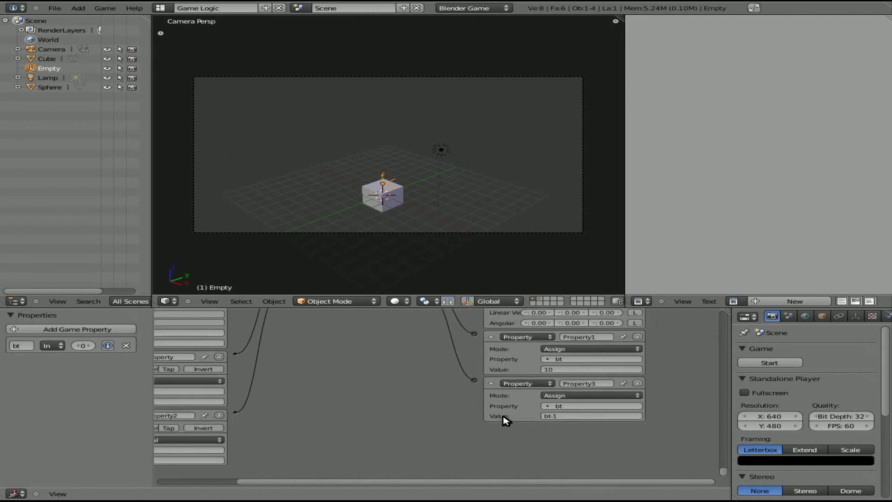
{"action": "middle_click_drag", "start_coordinate": [360, 420], "coordinate": [478, 408]}
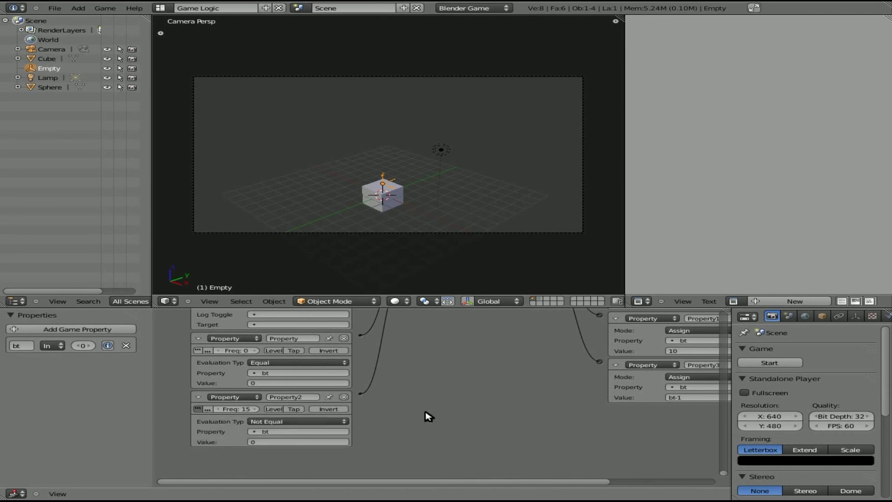
{"action": "middle_click_drag", "start_coordinate": [472, 370], "coordinate": [410, 442]}
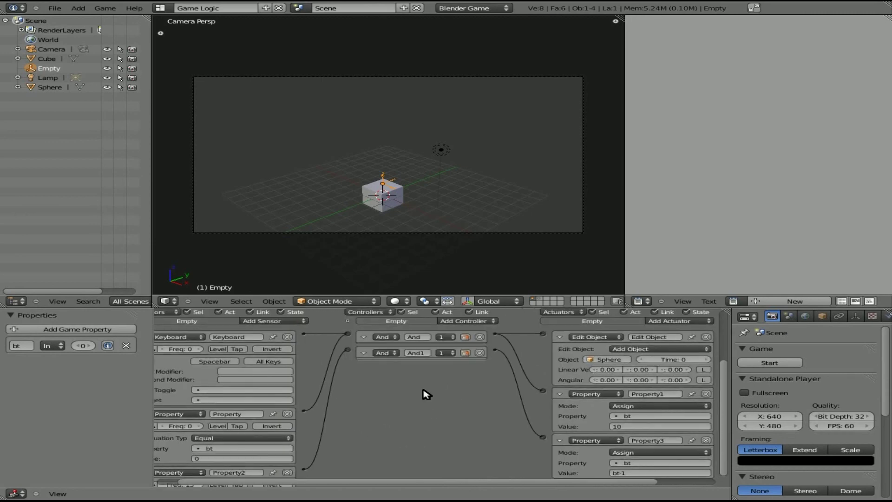
{"action": "middle_click_drag", "start_coordinate": [424, 392], "coordinate": [430, 422]}
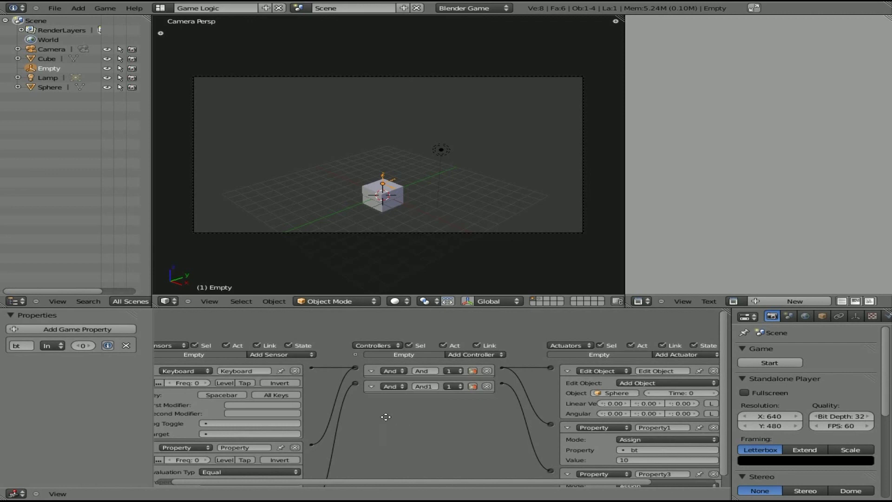
{"action": "middle_click_drag", "start_coordinate": [382, 414], "coordinate": [344, 409]}
{"action": "scroll", "coordinate": [365, 414], "scroll_direction": "down", "scroll_amount": 2}
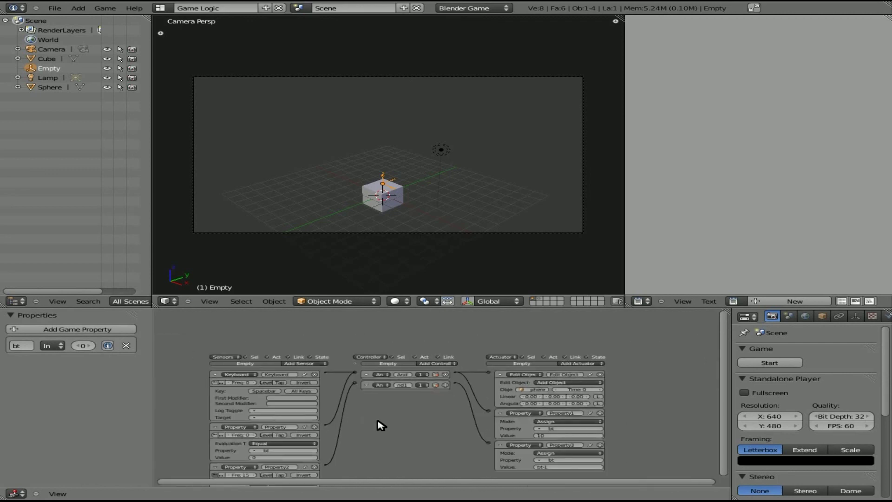
{"action": "scroll", "coordinate": [372, 381], "scroll_direction": "down", "scroll_amount": 2}
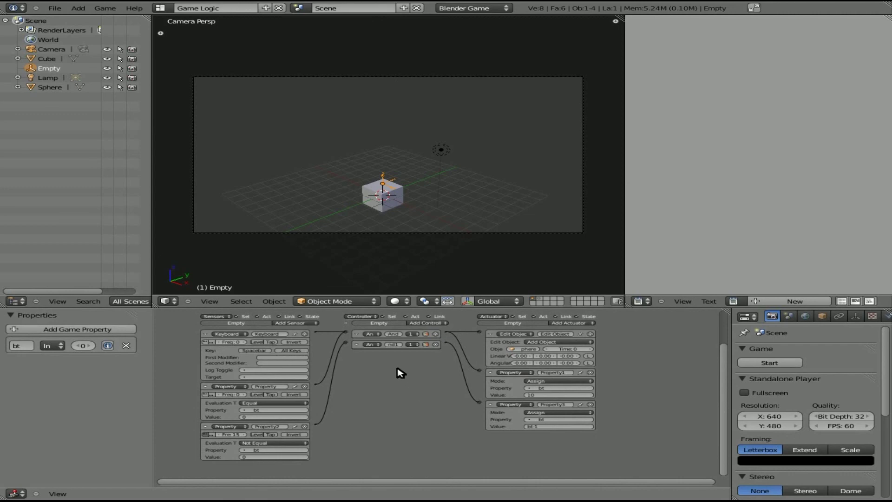
{"action": "scroll", "coordinate": [395, 381], "scroll_direction": "up", "scroll_amount": 3}
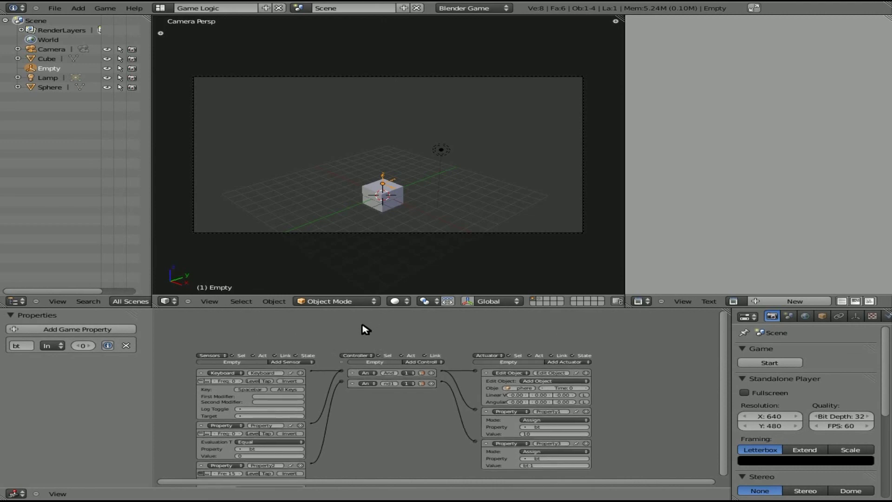
{"action": "scroll", "coordinate": [433, 418], "scroll_direction": "up", "scroll_amount": 2}
{"action": "scroll", "coordinate": [334, 430], "scroll_direction": "down", "scroll_amount": 2}
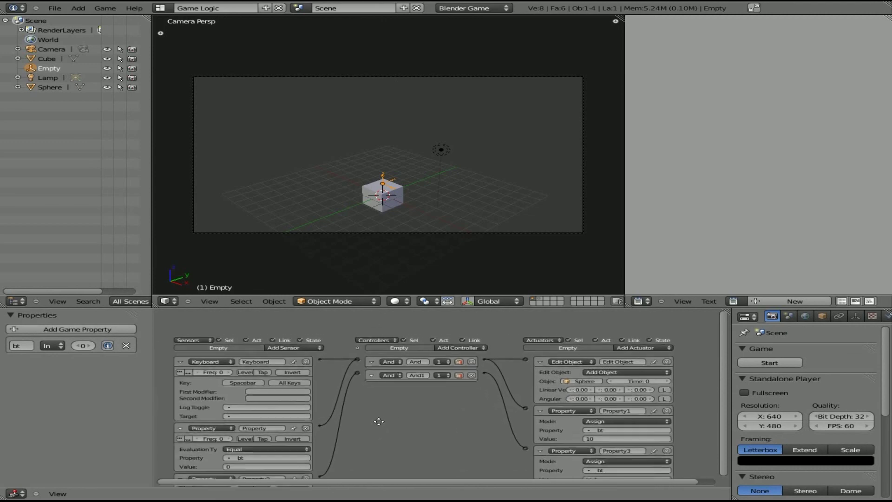